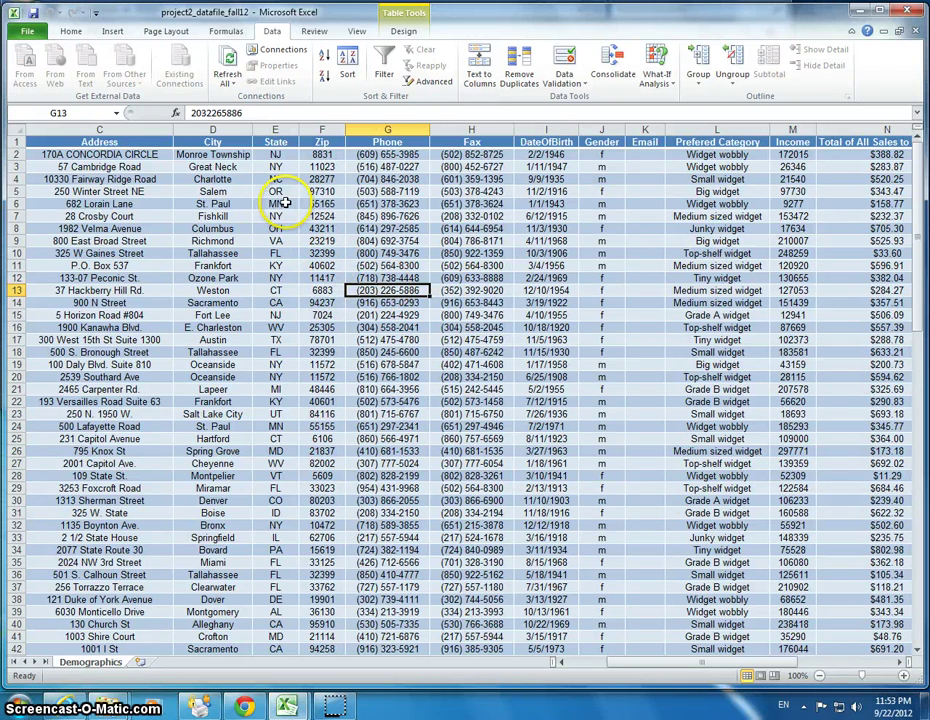
Look over the Demographics table's State and Total of All Sales to Customer columns
click(285, 203)
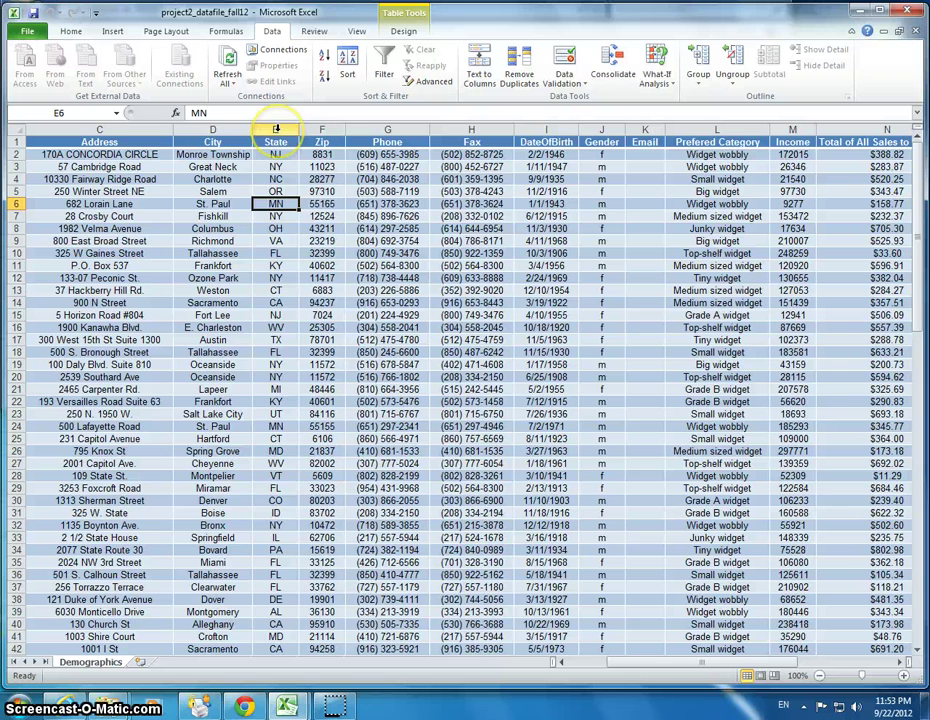
click(276, 130)
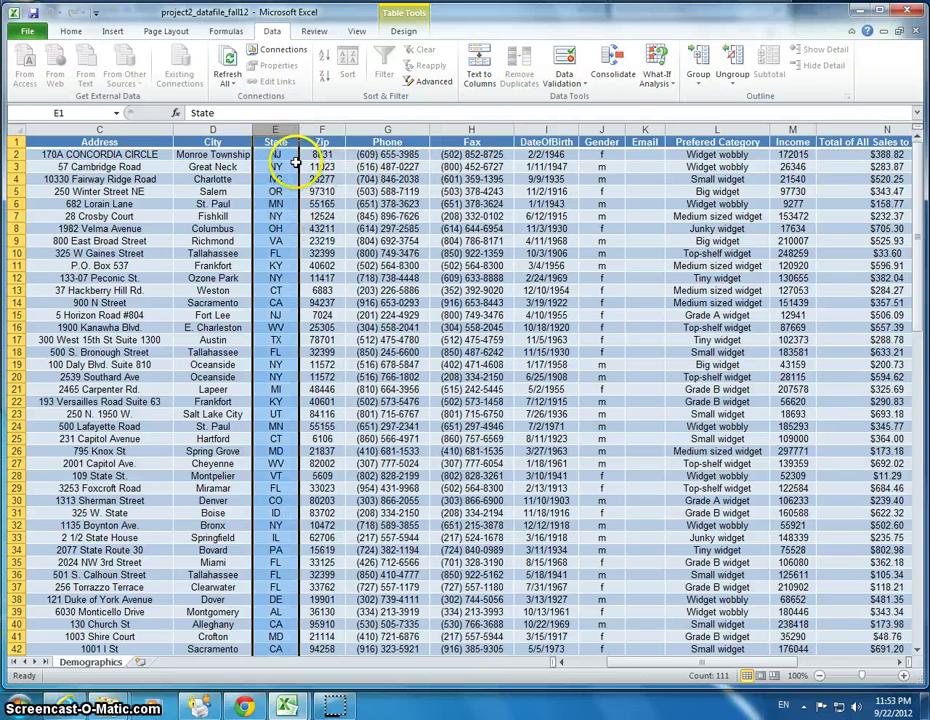
key(ctrl+a)
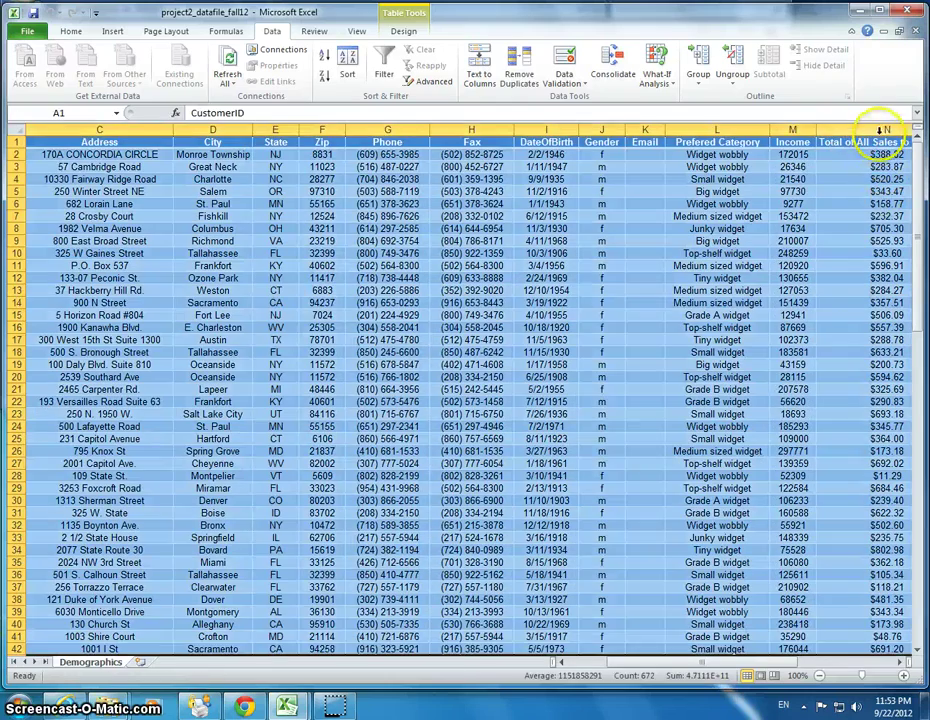
click(884, 130)
drag(772, 664, 790, 662)
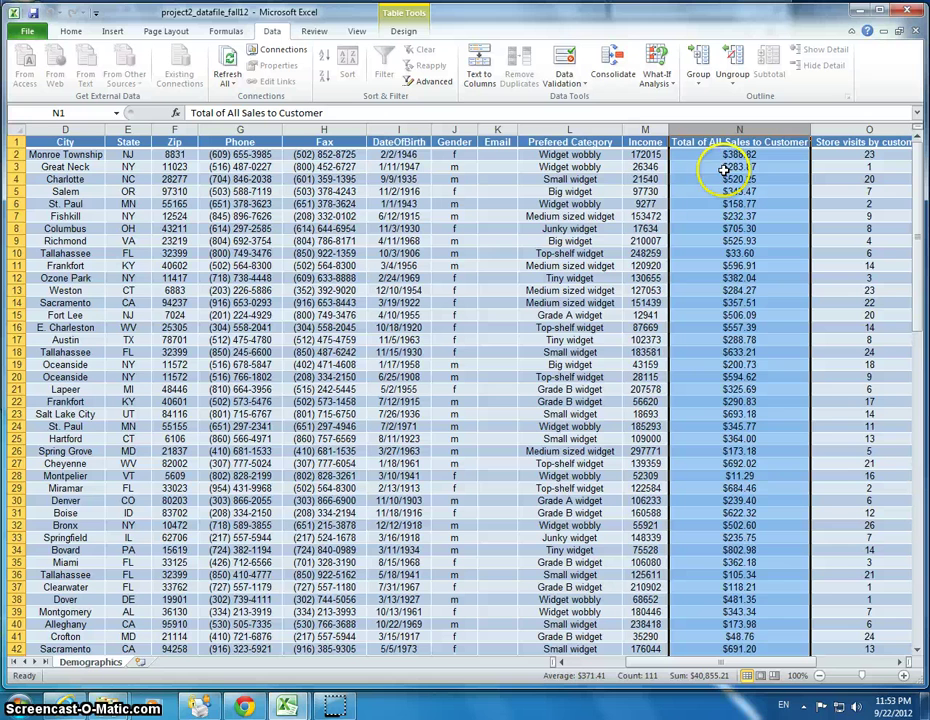
click(128, 216)
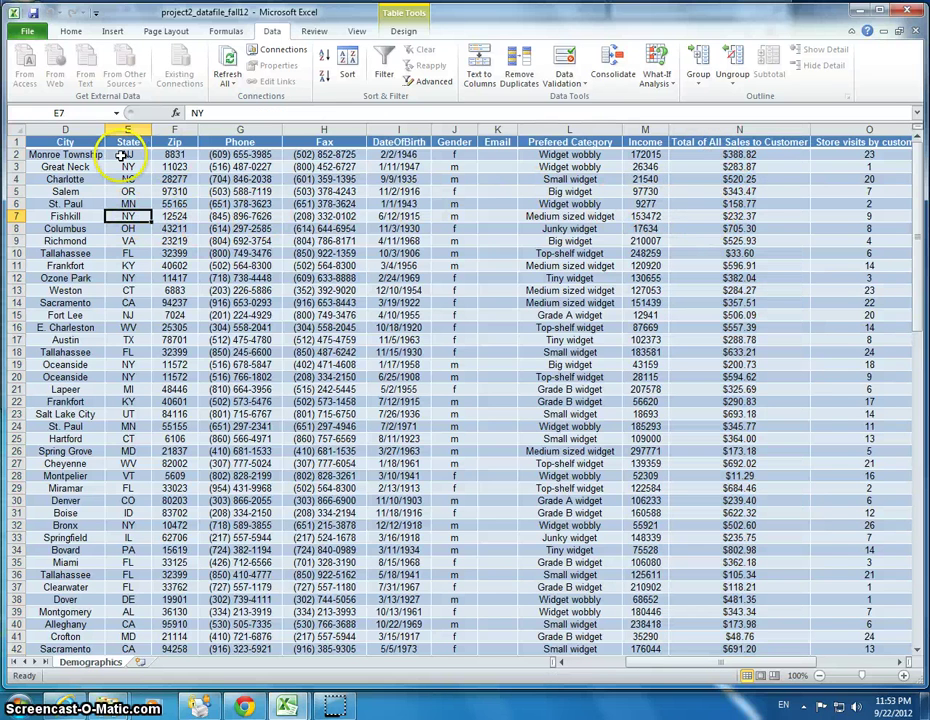
click(122, 155)
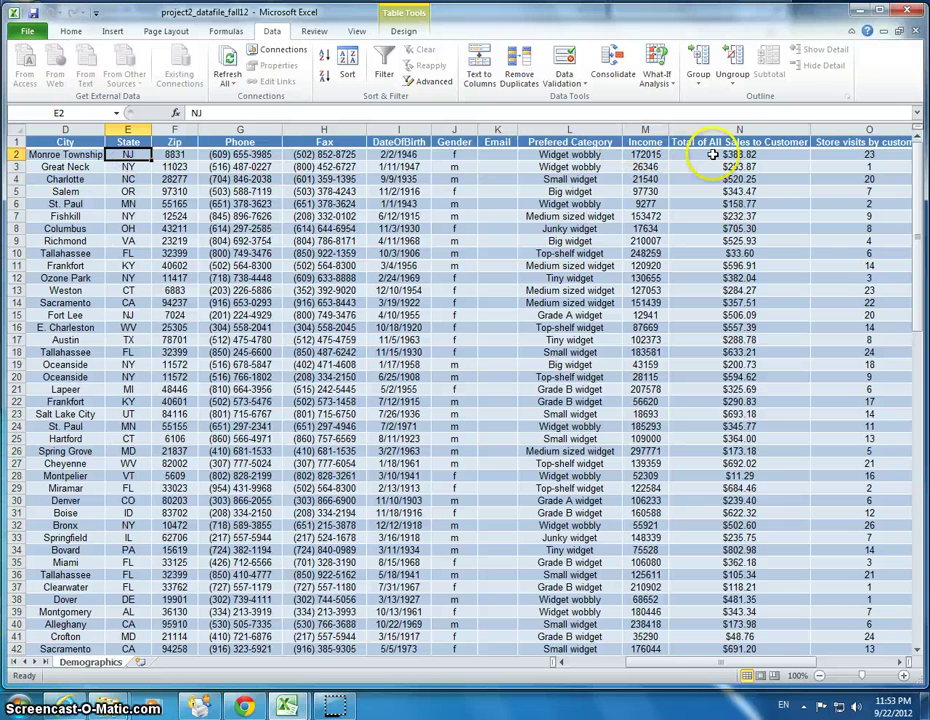
click(712, 159)
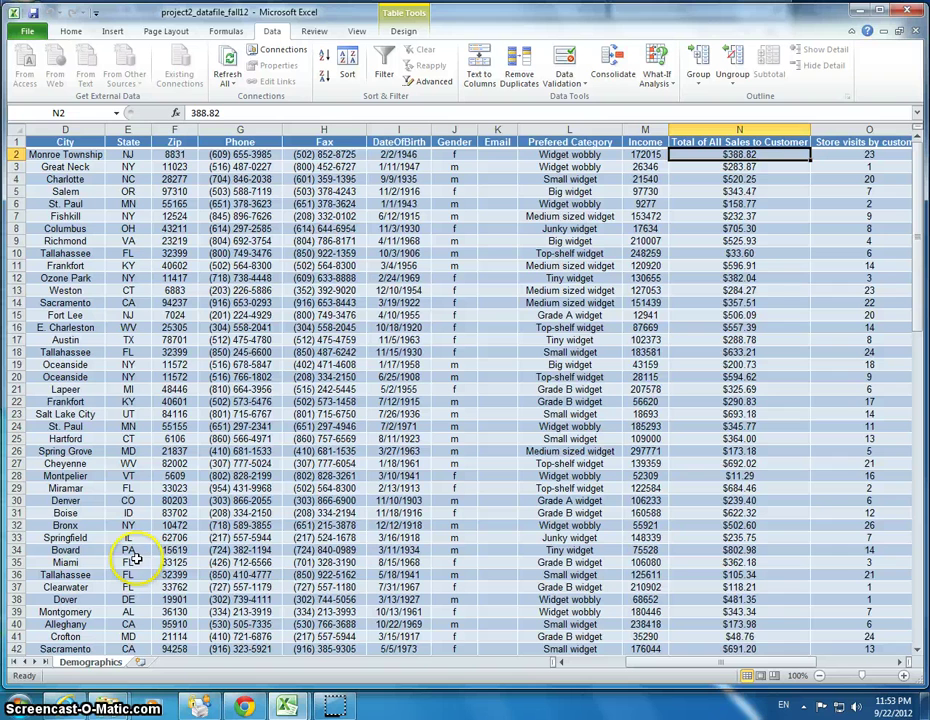
drag(133, 560, 133, 587)
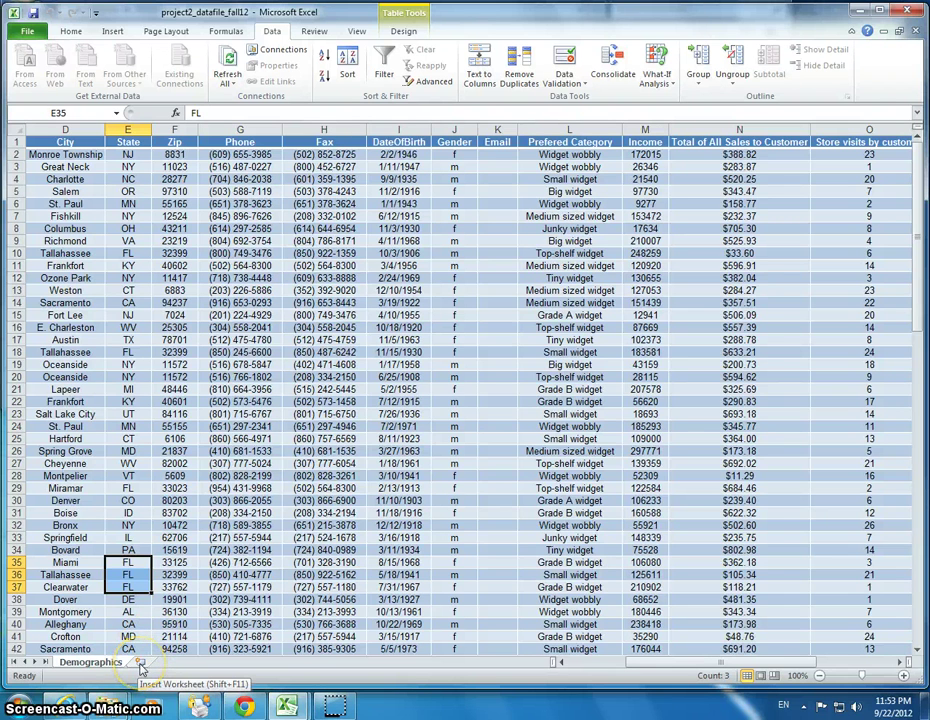
Add a new worksheet named 'State Spending', then return to the Demographics sheet
click(141, 664)
right_click(145, 664)
click(196, 533)
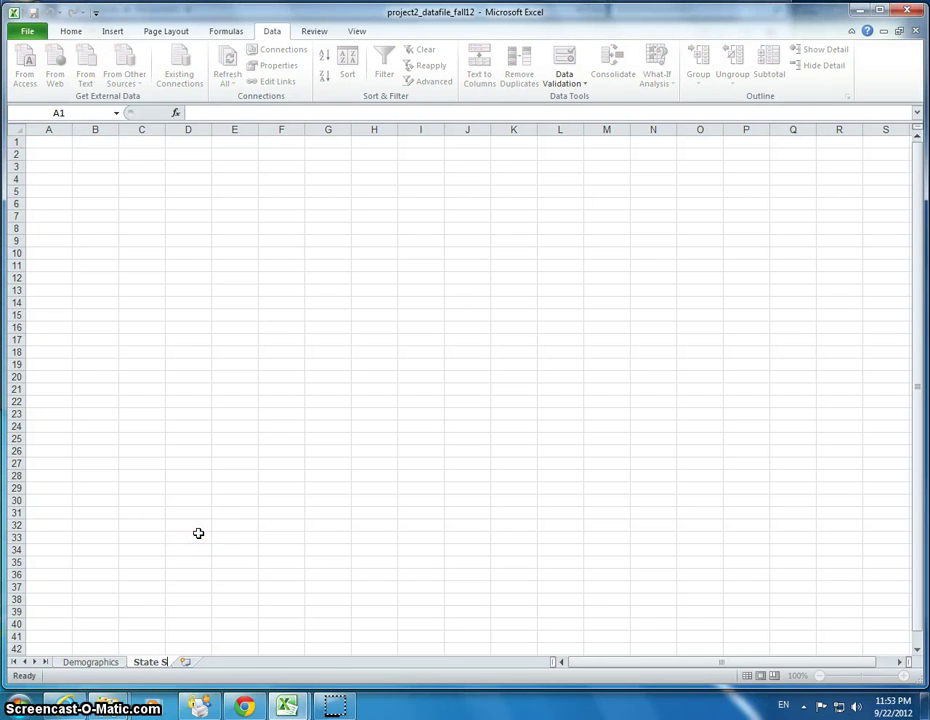
text(State Spending)
click(218, 500)
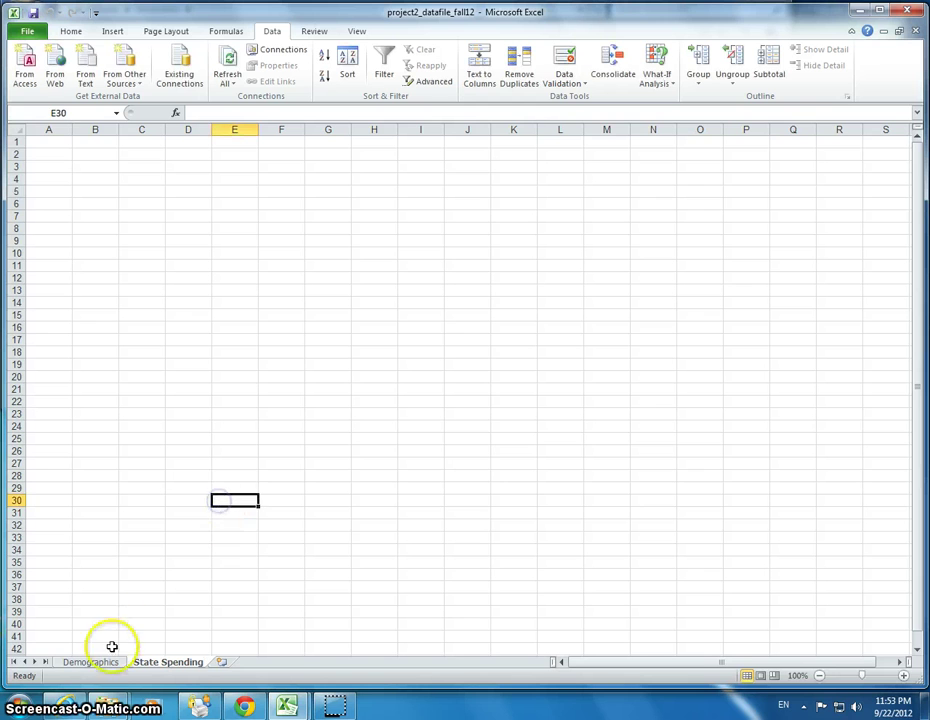
click(48, 141)
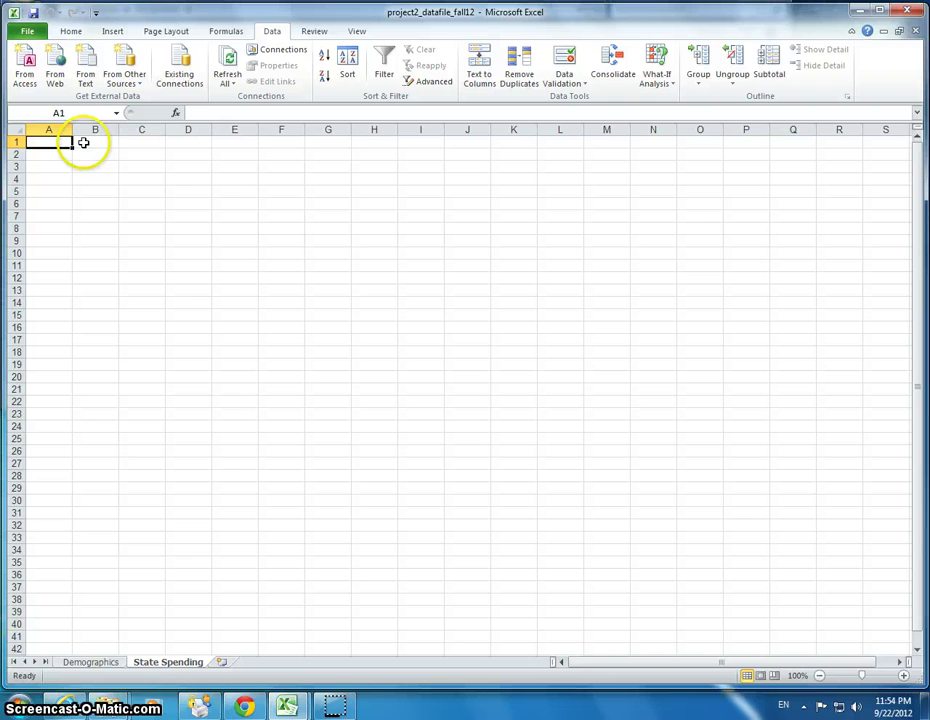
click(83, 142)
click(104, 663)
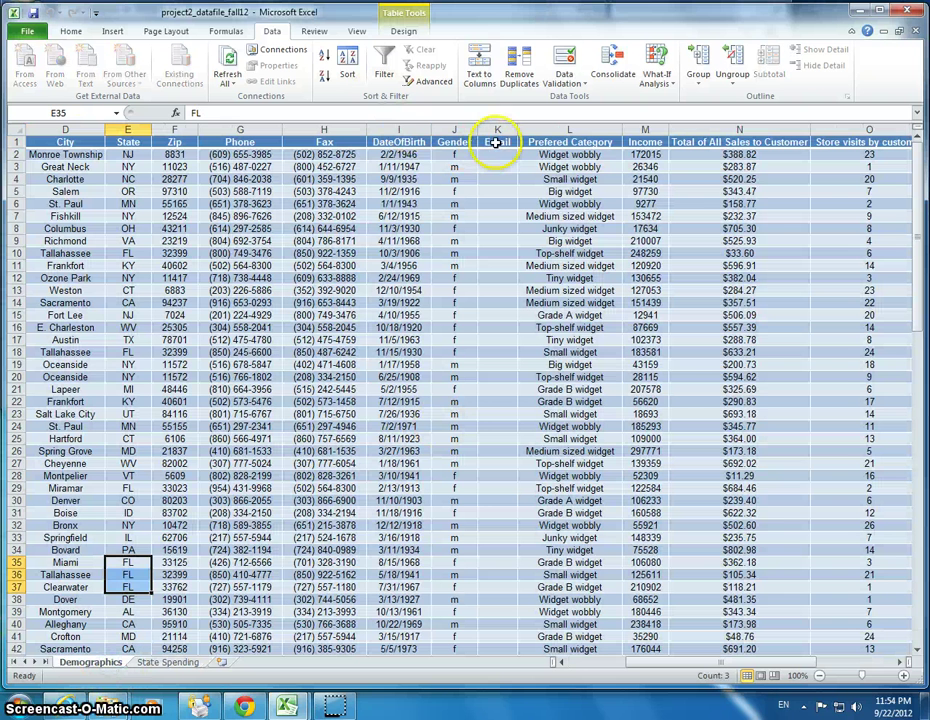
Copy the Demographics State column into column A of State Spending
click(127, 130)
key(ctrl+c)
click(168, 663)
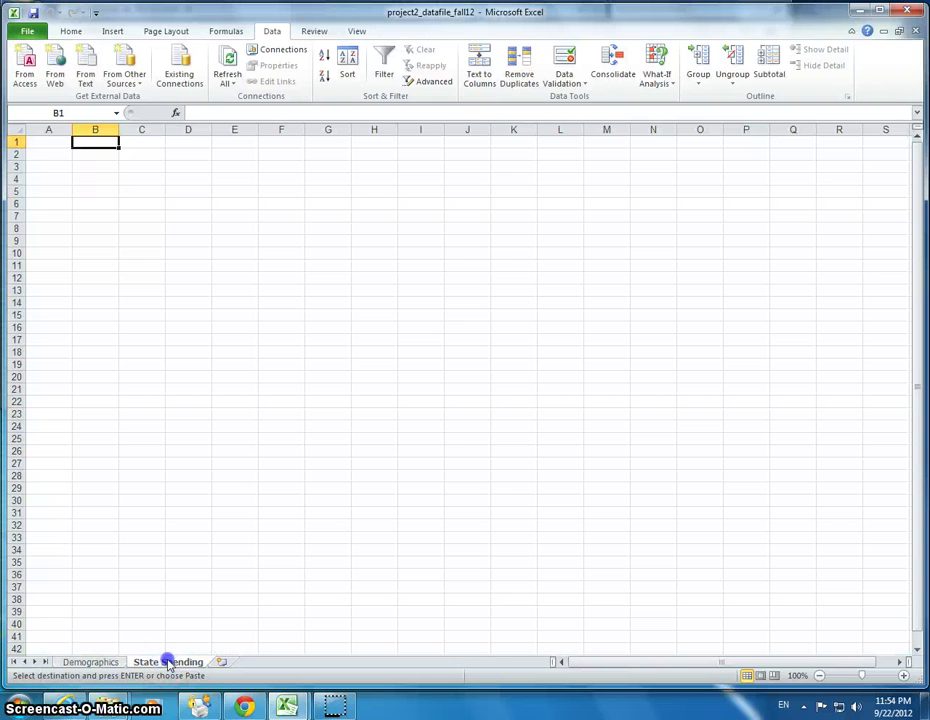
click(48, 144)
key(ctrl+v)
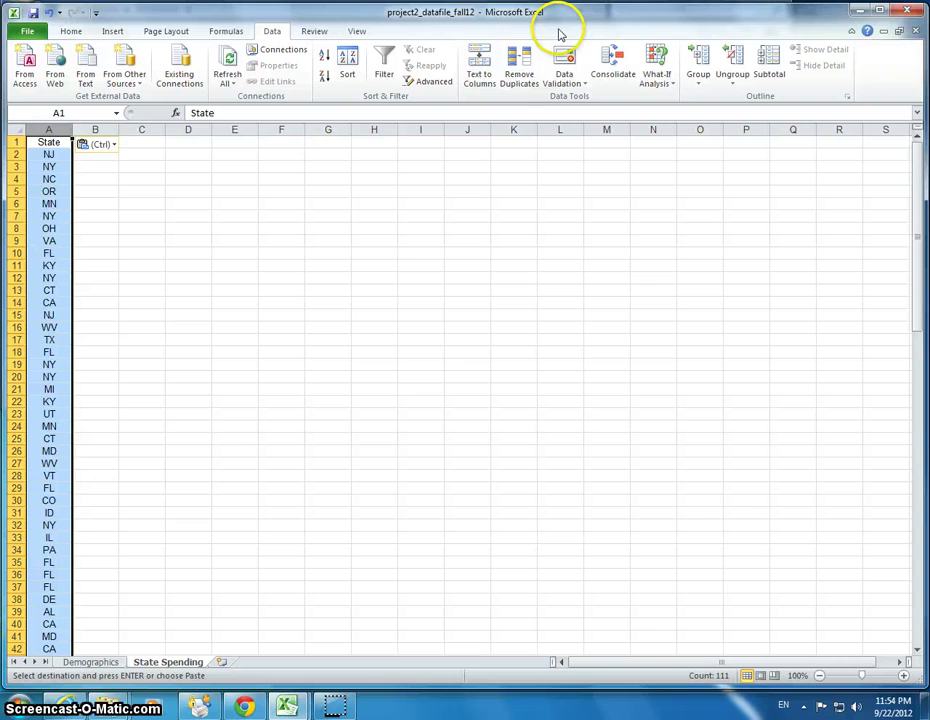
Remove duplicate states from column A, leaving 43 unique codes
click(519, 68)
click(530, 449)
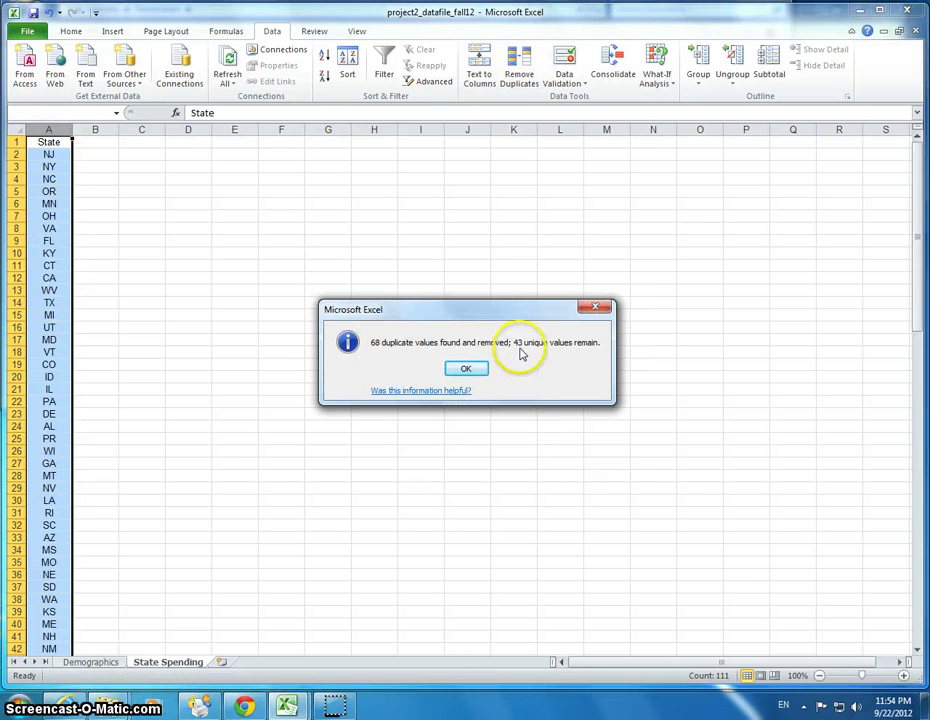
click(463, 369)
click(128, 345)
Sort the state list in column A A to Z, treating row 1 as a header
click(49, 129)
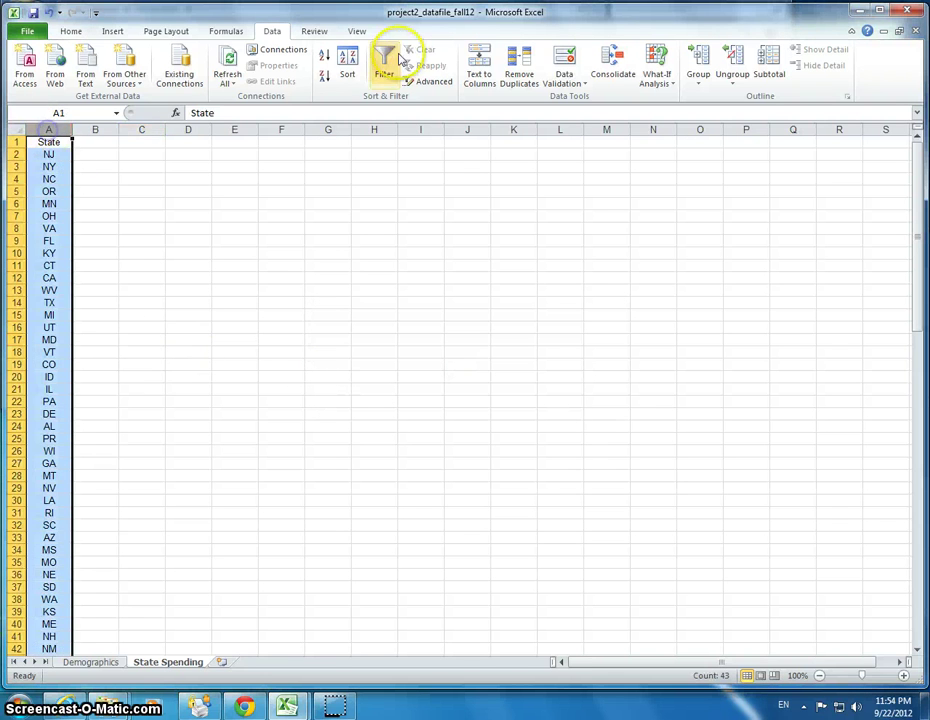
click(346, 66)
click(596, 301)
click(590, 446)
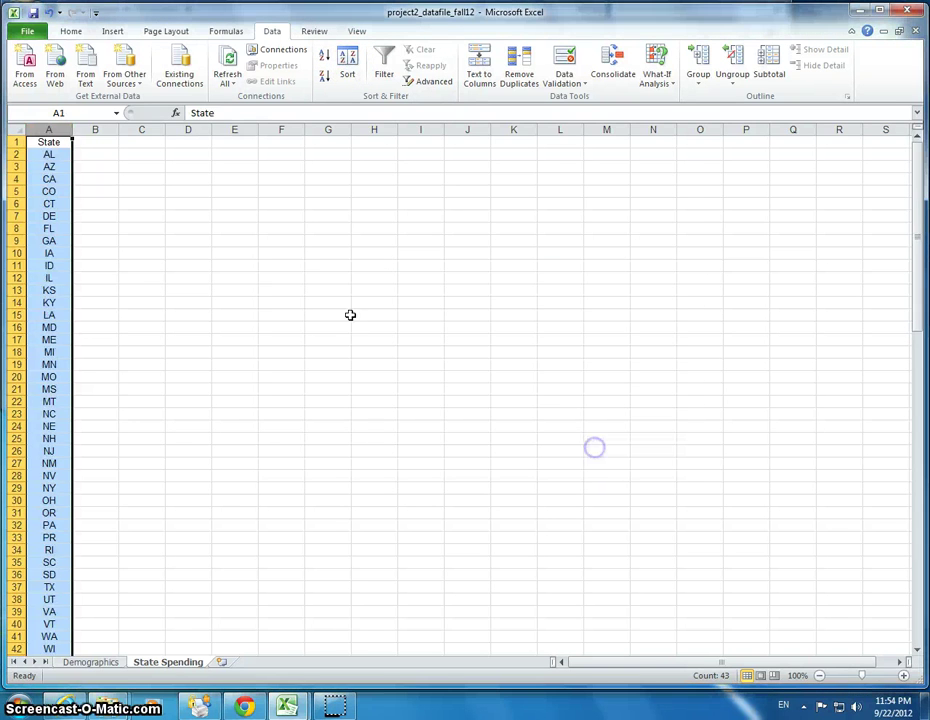
click(102, 244)
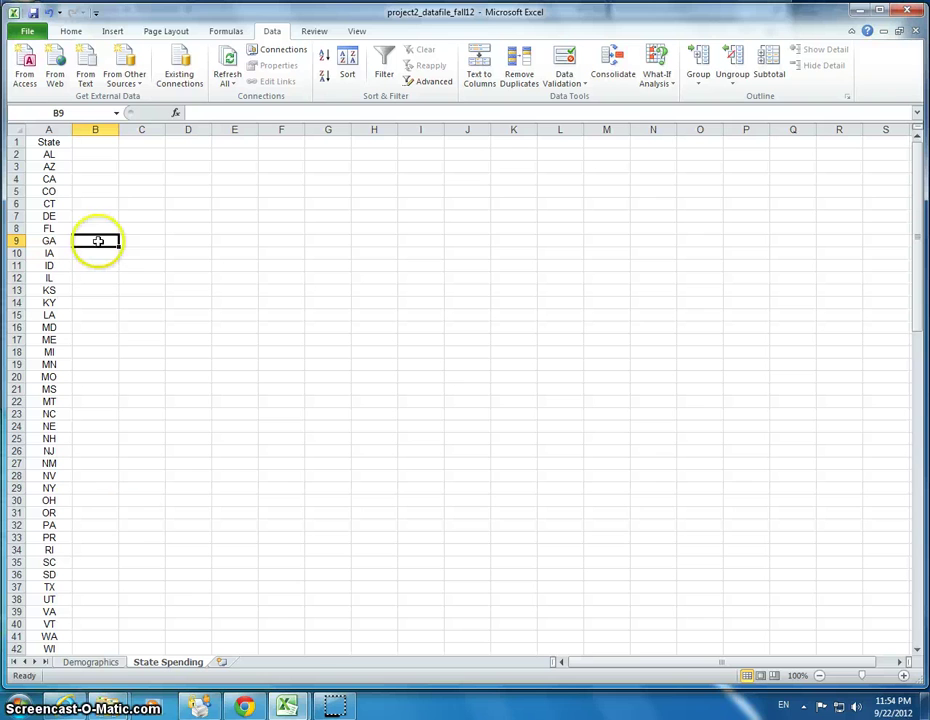
Enter the heading 'Total Sales' in cell B1
click(86, 145)
text(T)
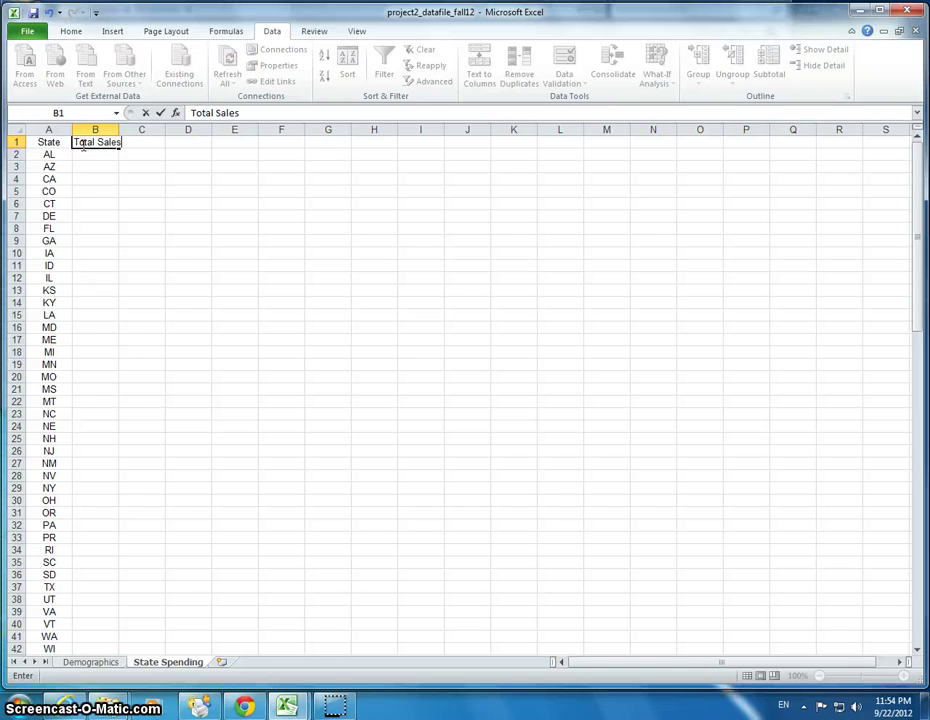
text(otal Sales)
key(Return)
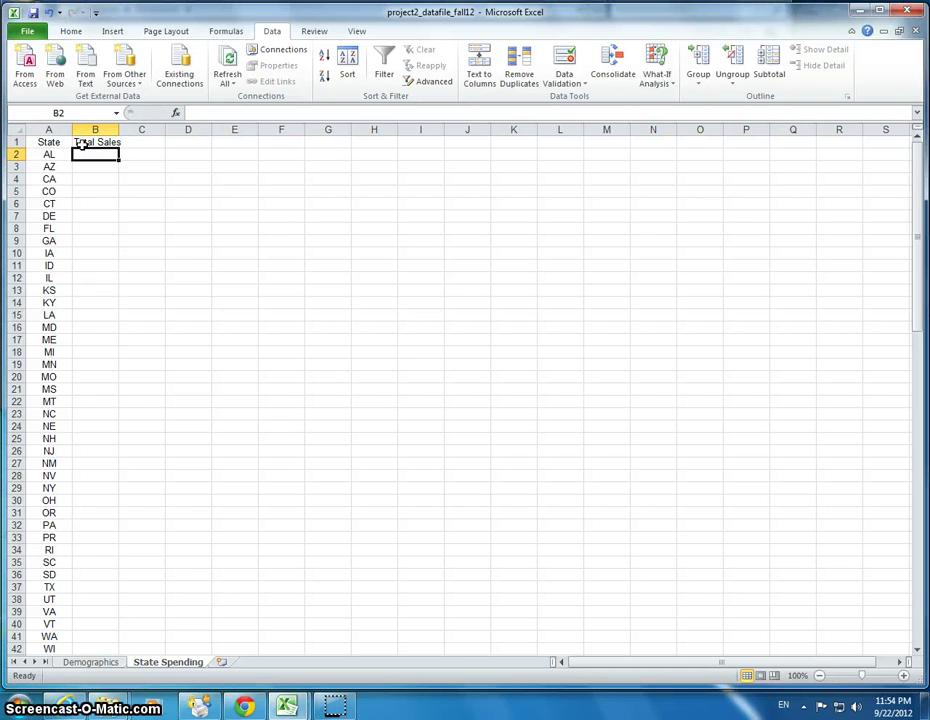
click(57, 166)
click(104, 157)
click(101, 181)
click(115, 663)
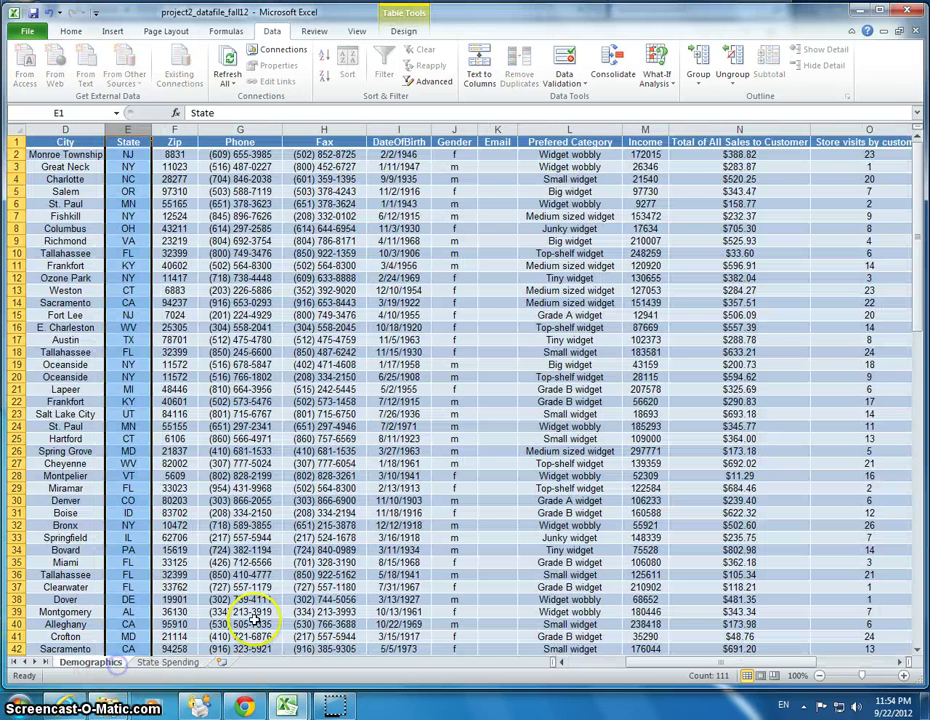
click(740, 190)
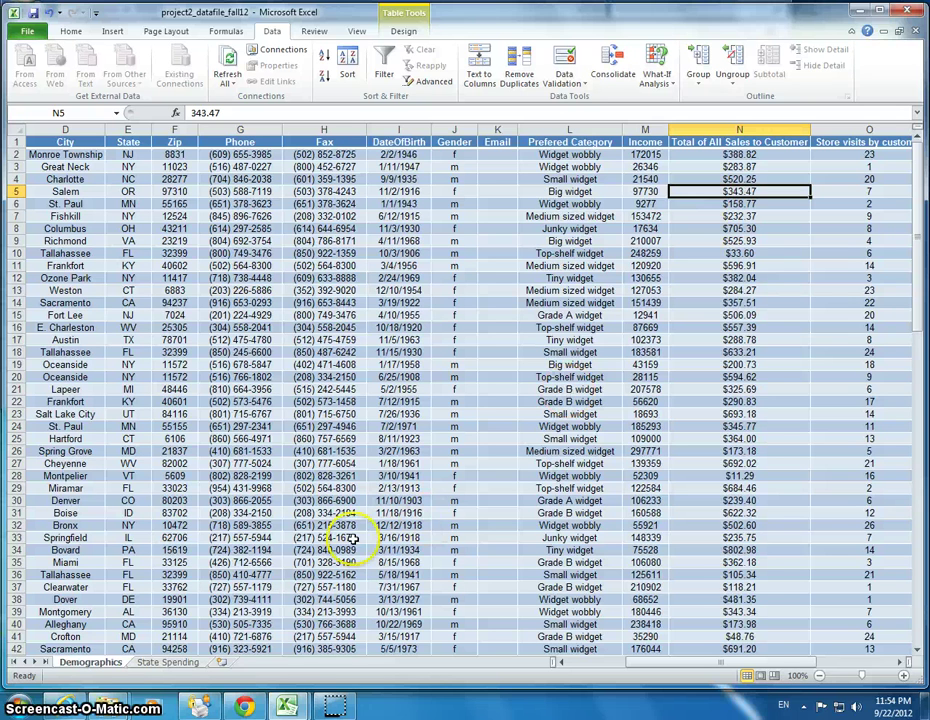
click(185, 664)
click(108, 154)
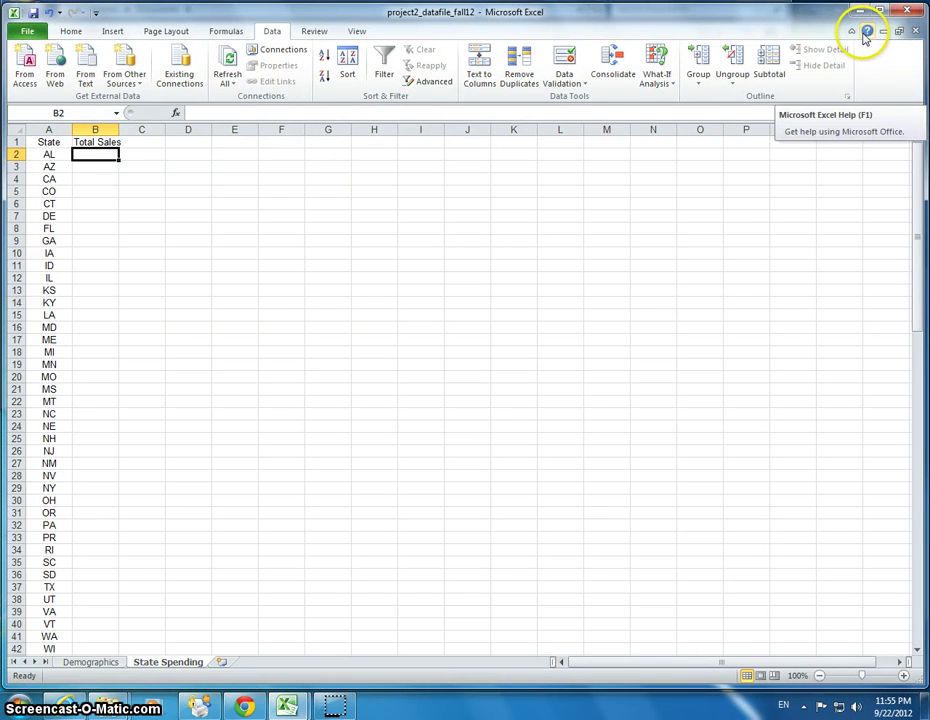
Search Excel Help for 'sumif'
click(866, 31)
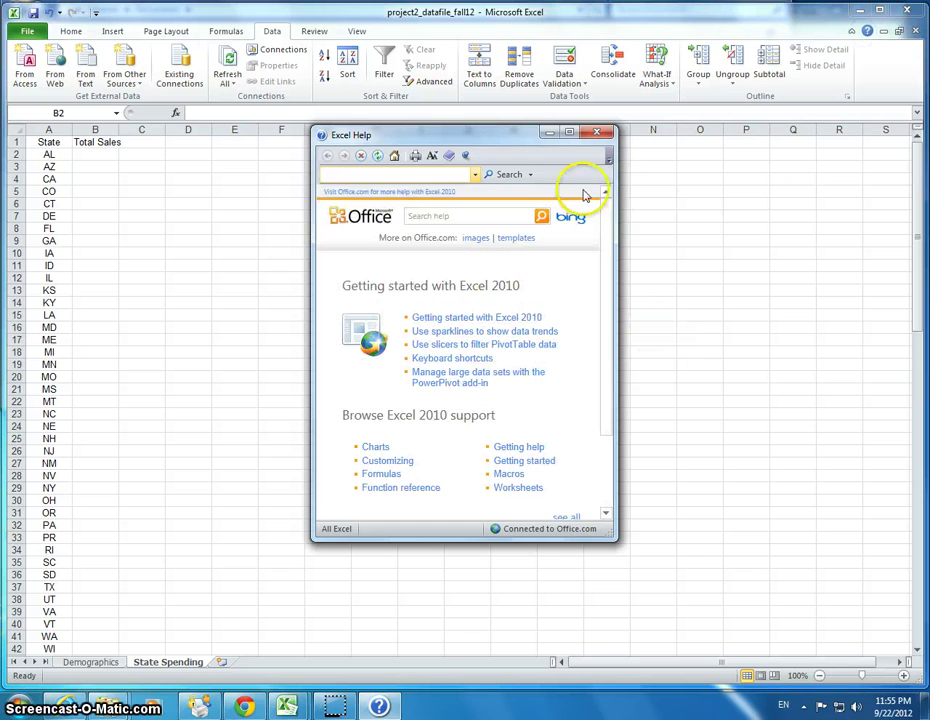
text(sumif)
key(Return)
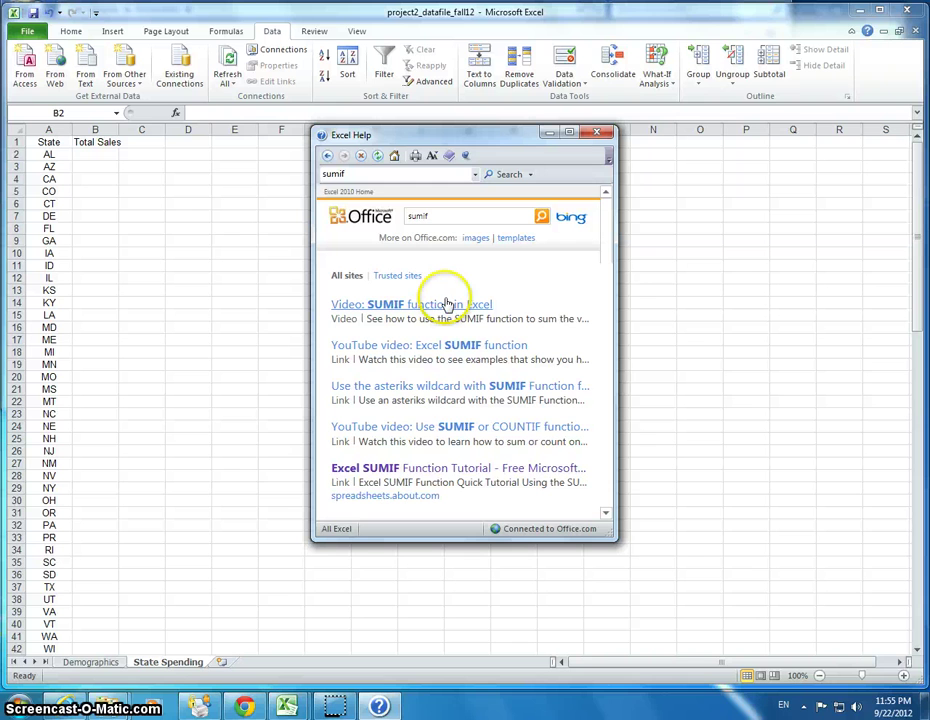
Read the online SUMIF tutorial from the results, then return to the workbook
click(422, 470)
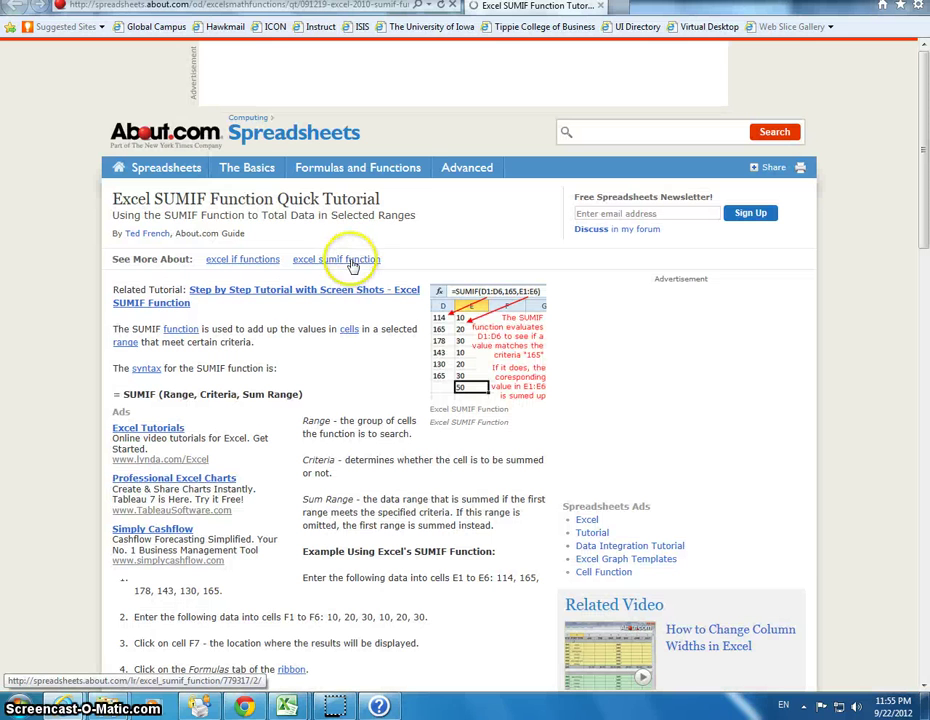
scroll(235, 332, down, 5)
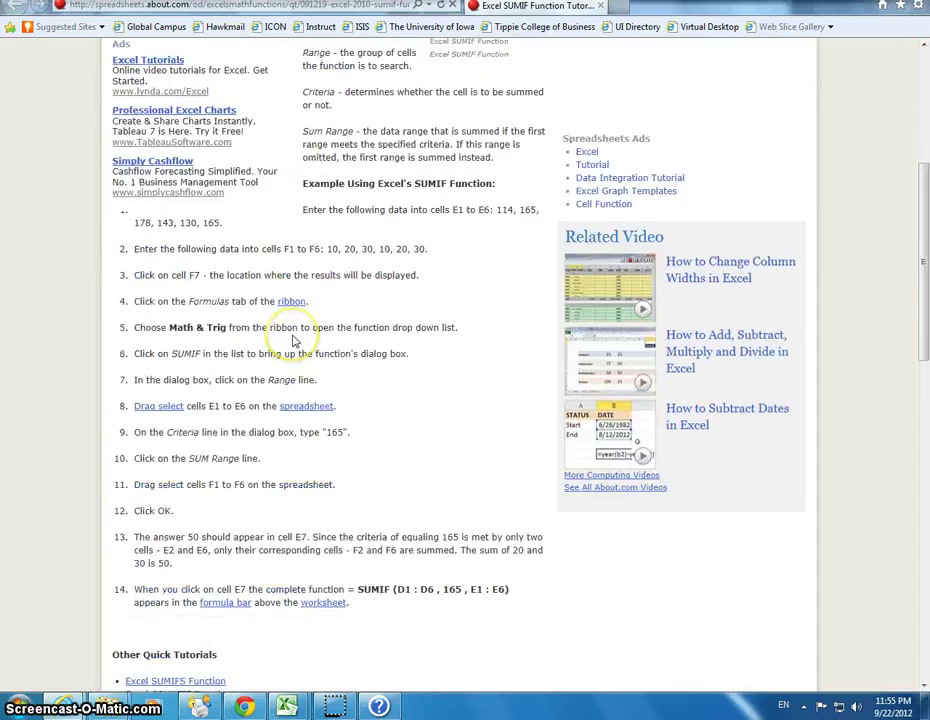
scroll(297, 338, down, 3)
scroll(297, 336, up, 8)
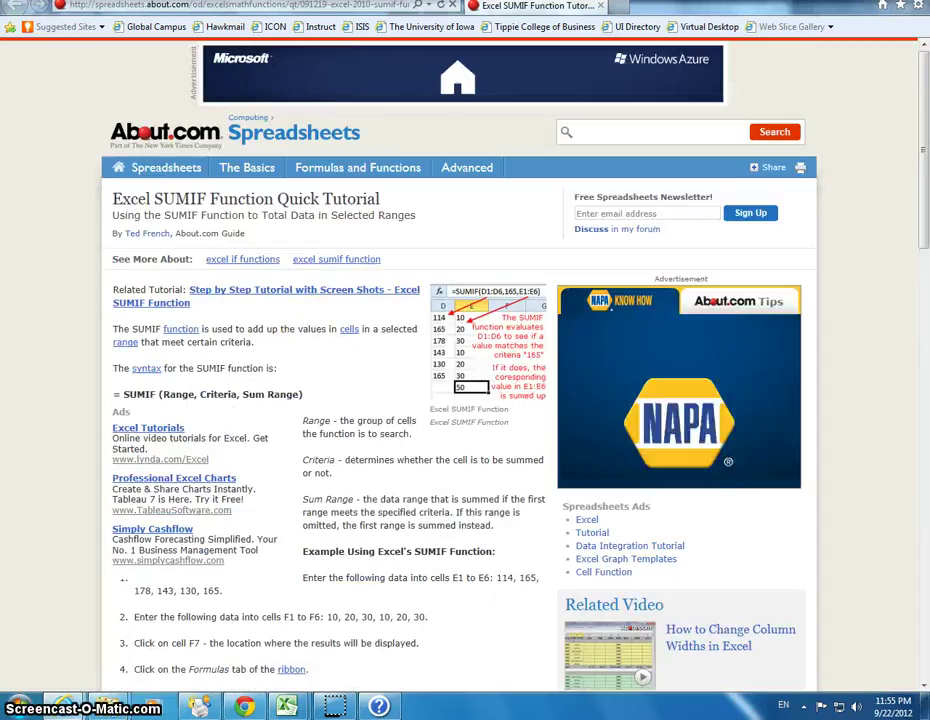
key(alt+Tab)
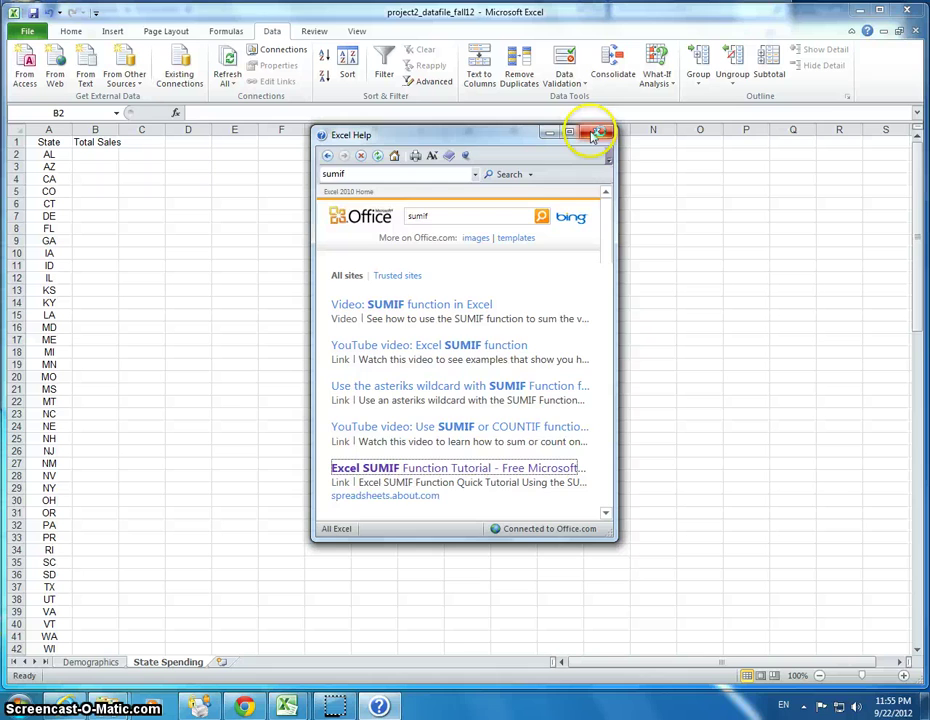
Close Help and enter =SUMIF(Demographics!E:E,'State Spending'!A2,Demographics!N:N) in B2, giving 406.3 for AL
click(598, 133)
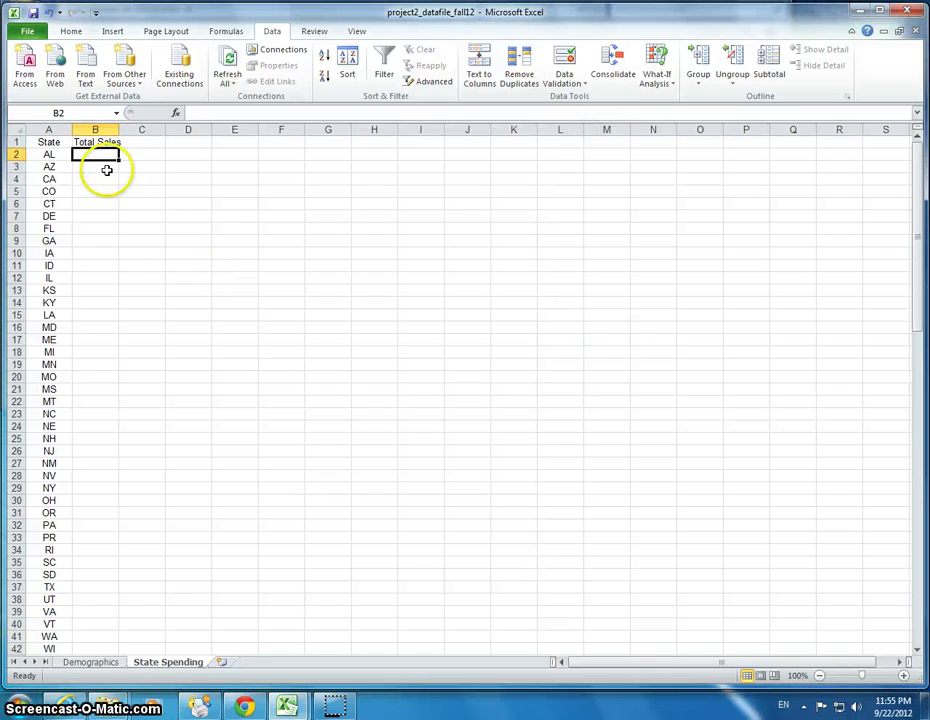
text(=sumif()
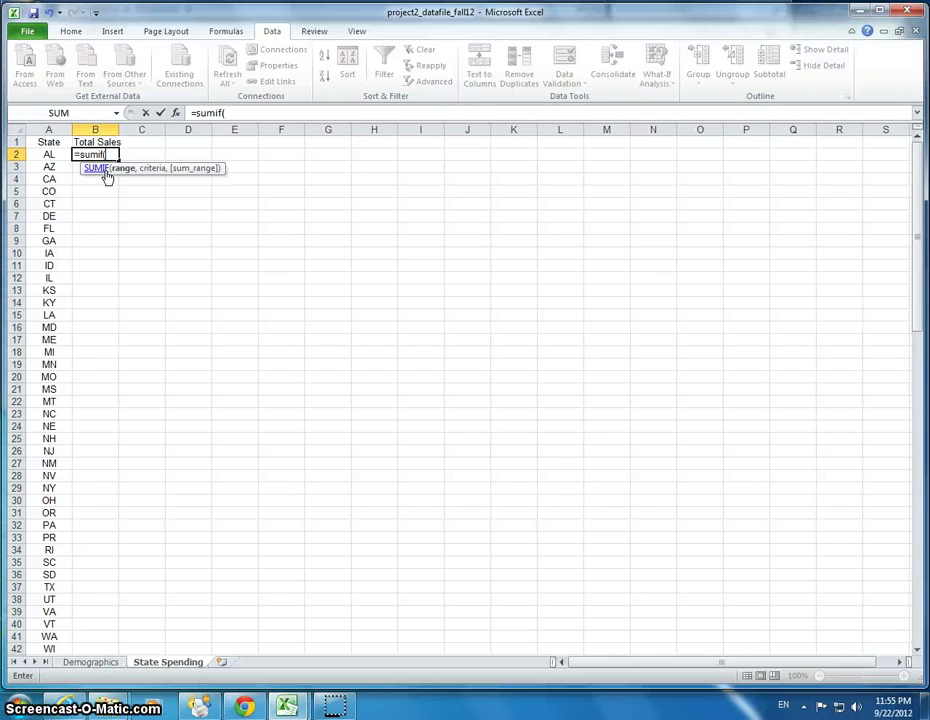
click(112, 663)
click(127, 130)
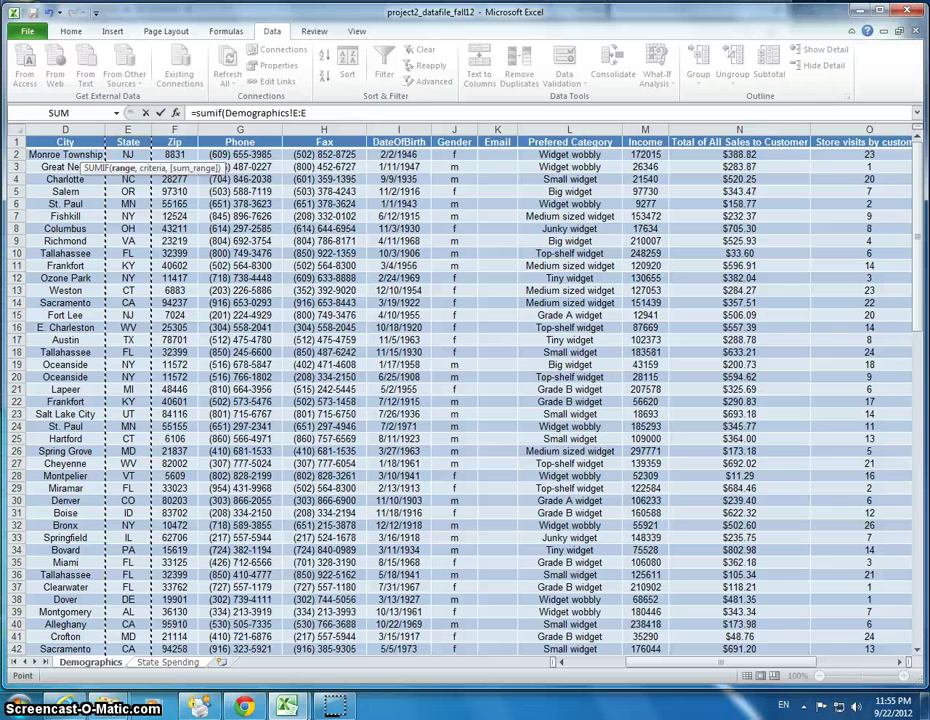
click(355, 111)
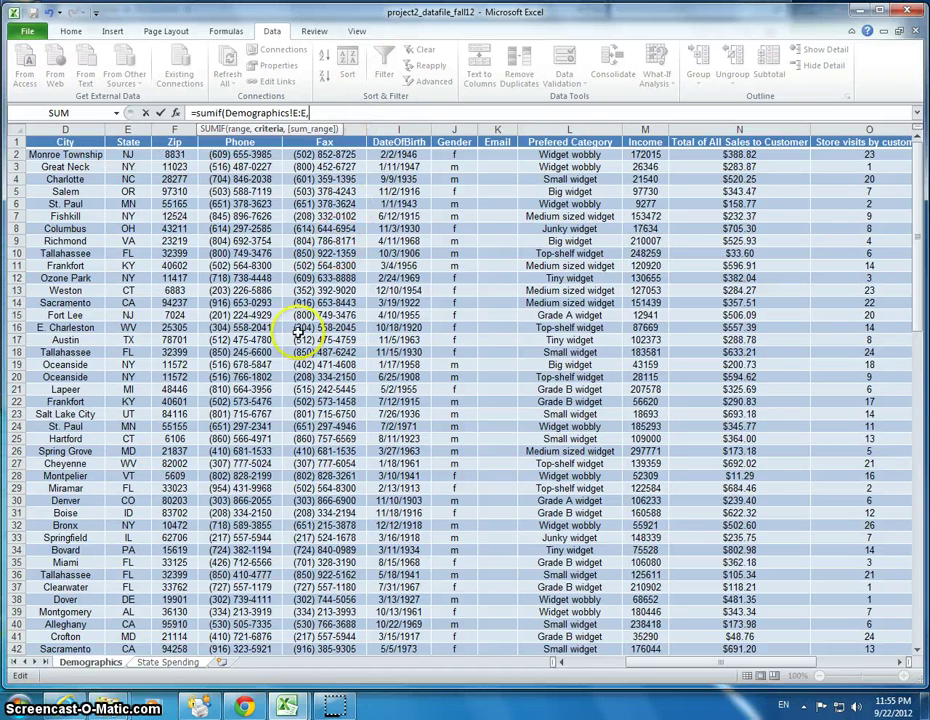
click(170, 664)
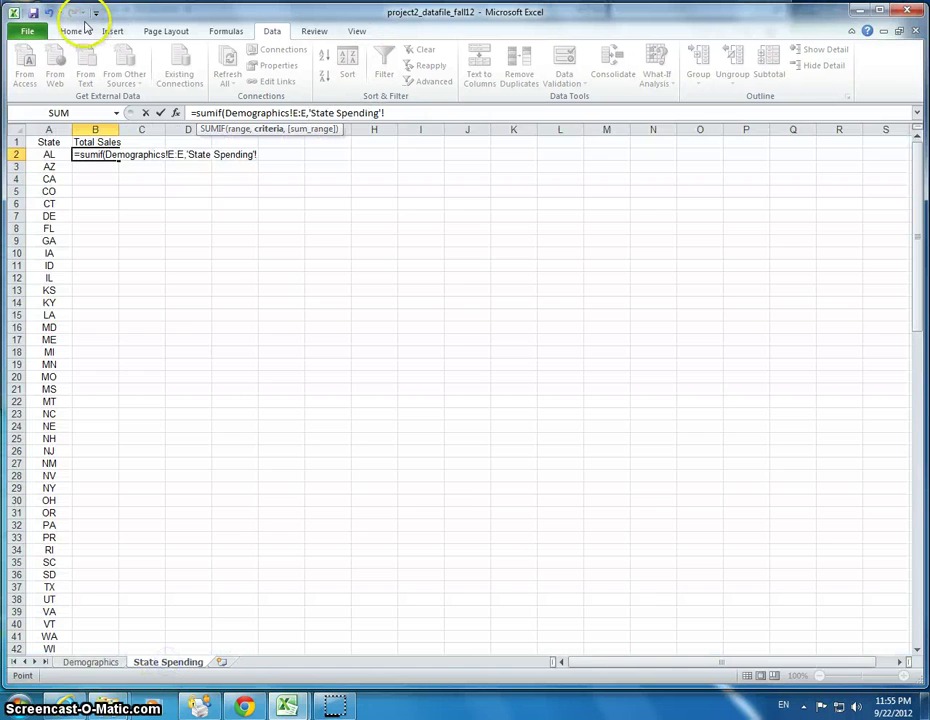
click(50, 155)
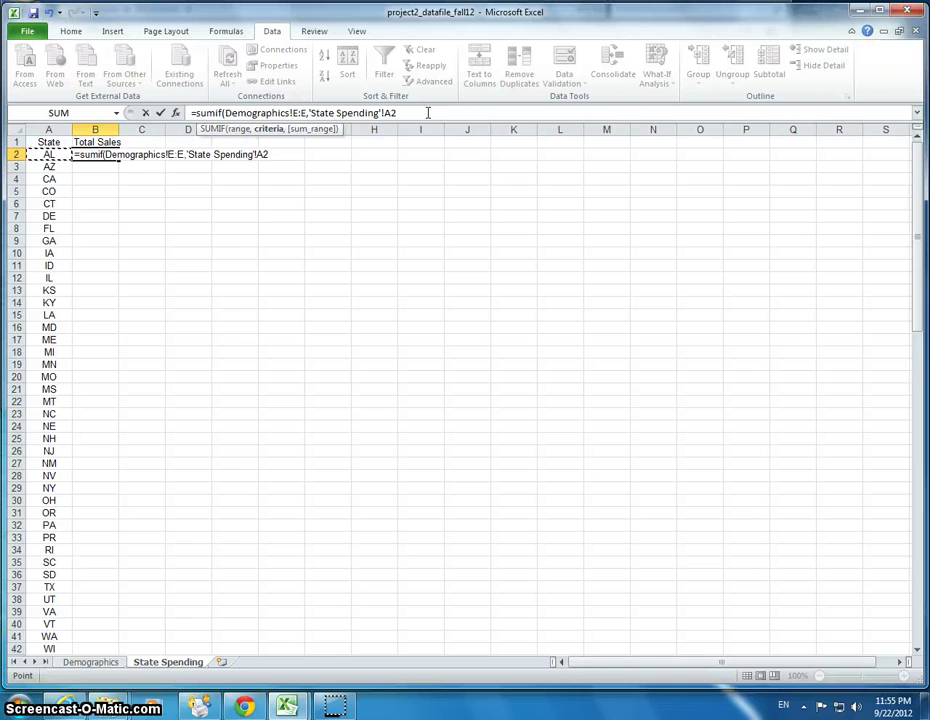
text(,)
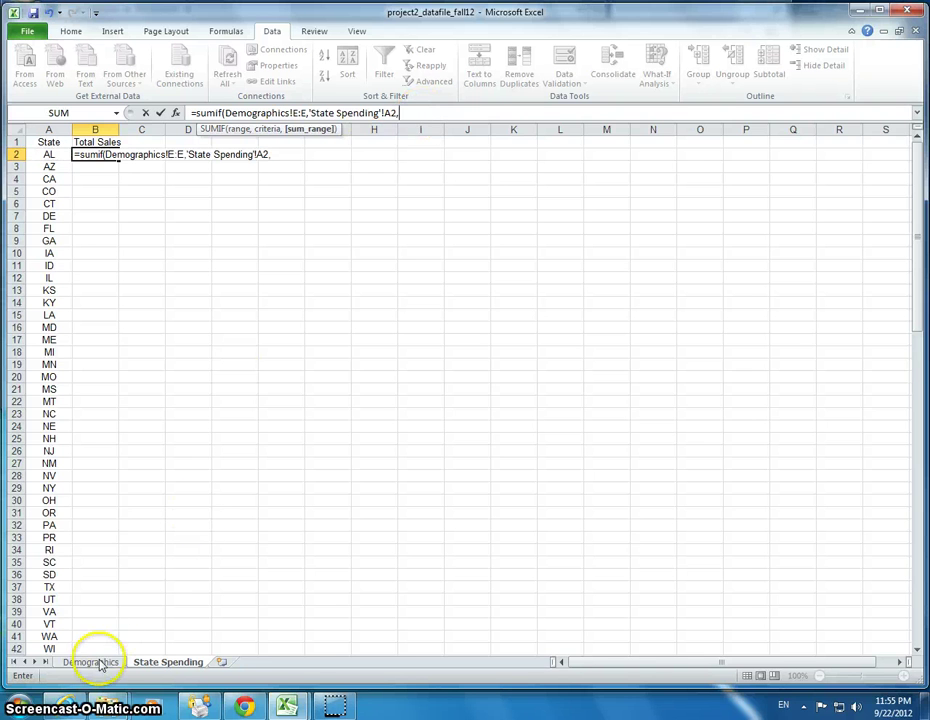
click(92, 663)
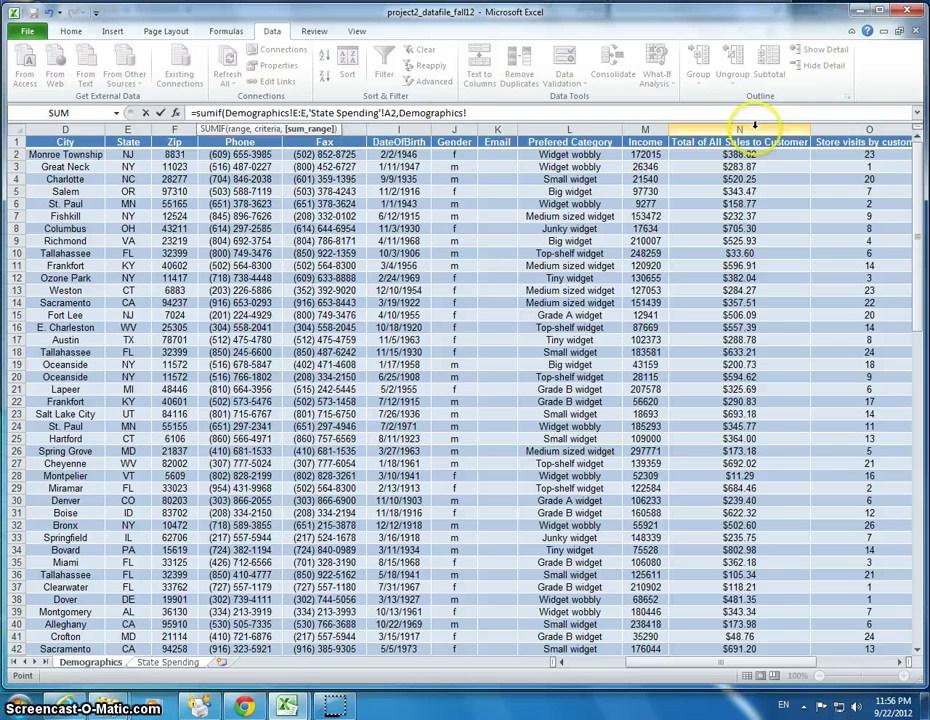
click(754, 128)
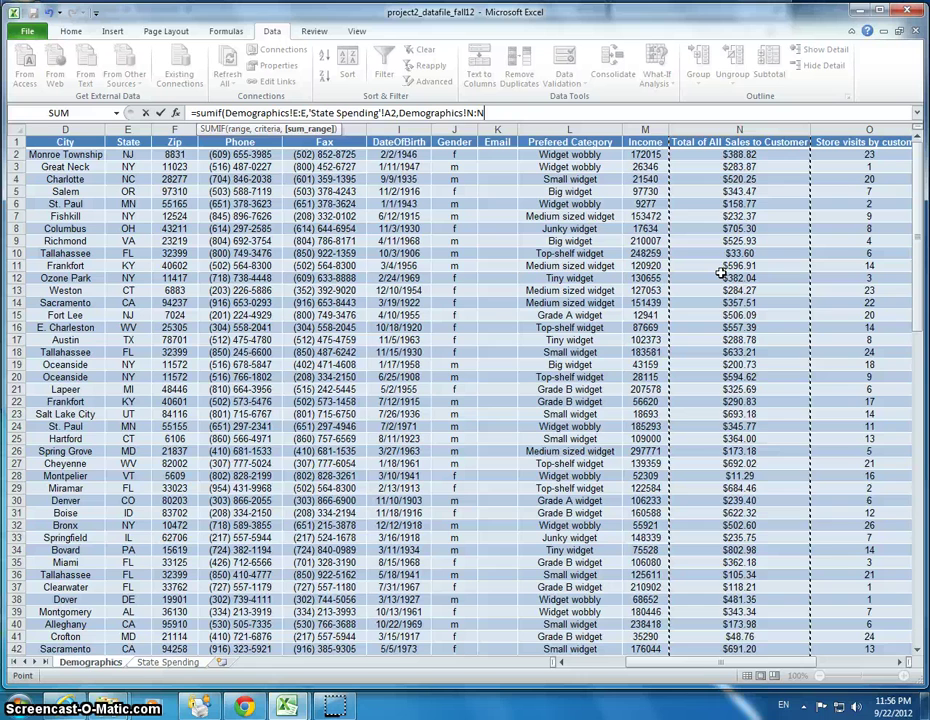
text())
key(Return)
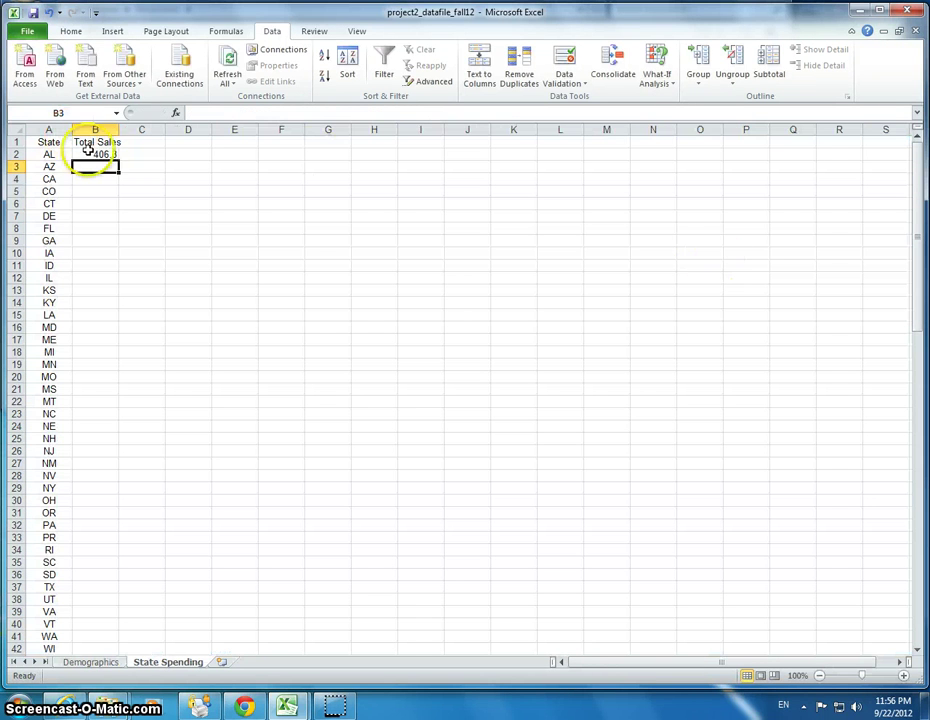
Fill B2's SUMIF formula down to B42, then check totals like CA 4448.787
click(110, 156)
double_click(116, 161)
click(99, 154)
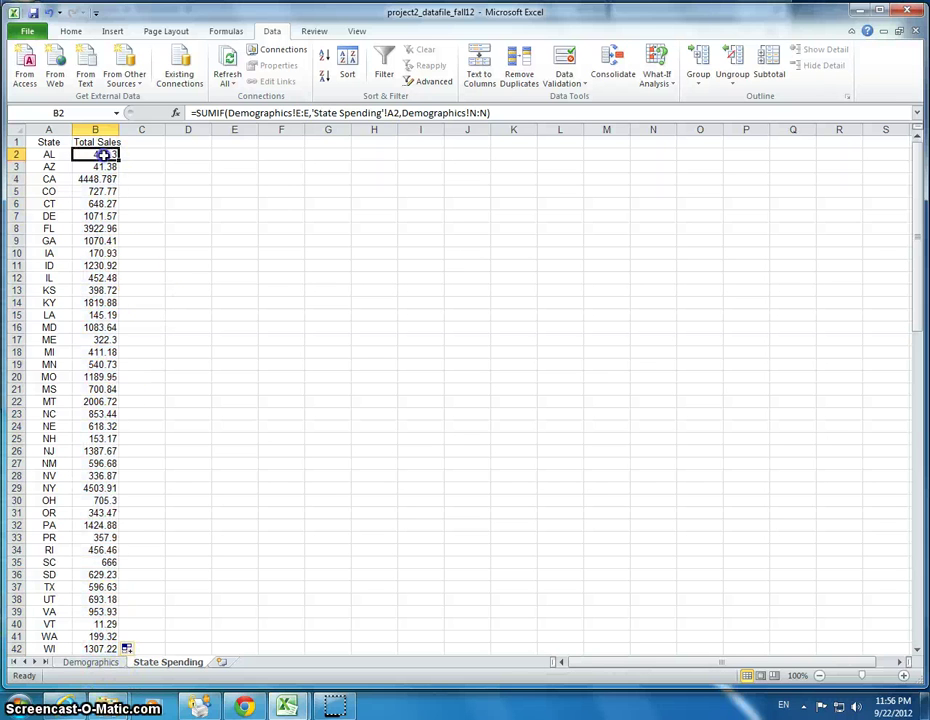
click(92, 662)
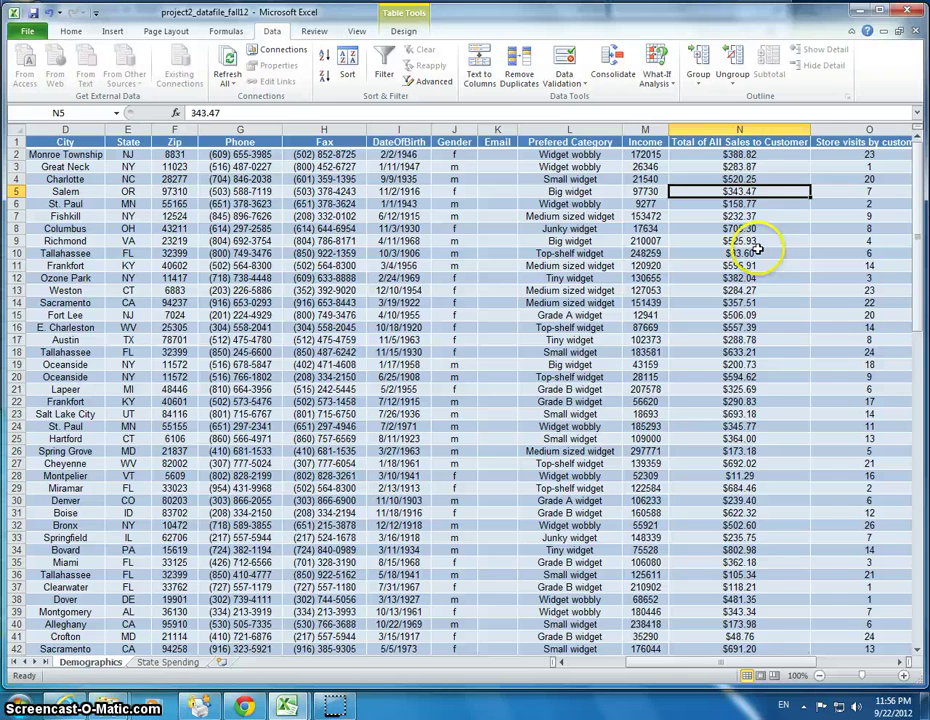
click(168, 662)
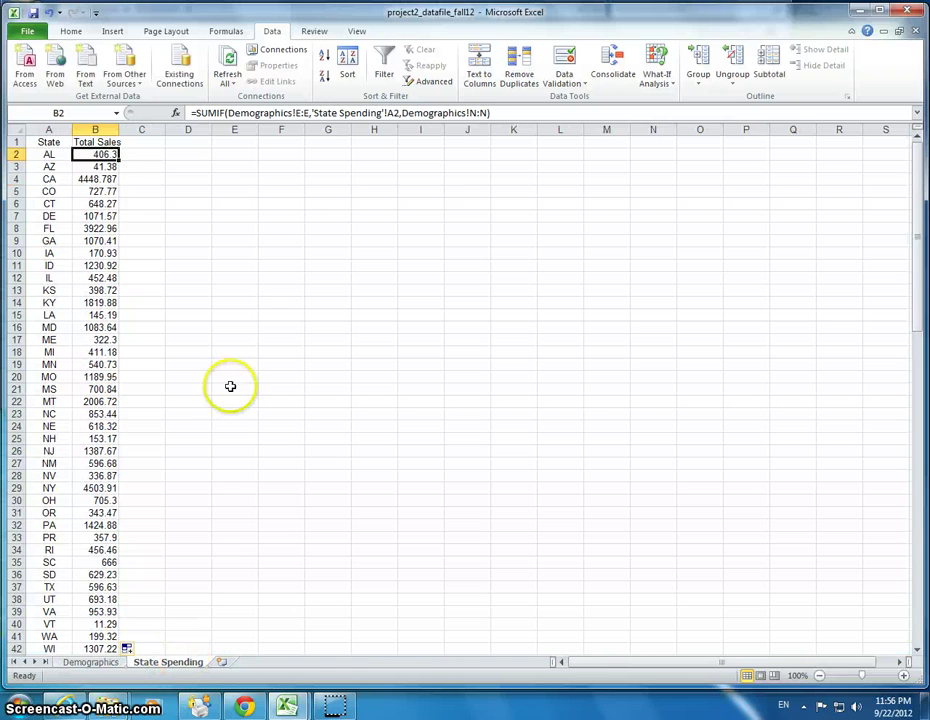
click(103, 180)
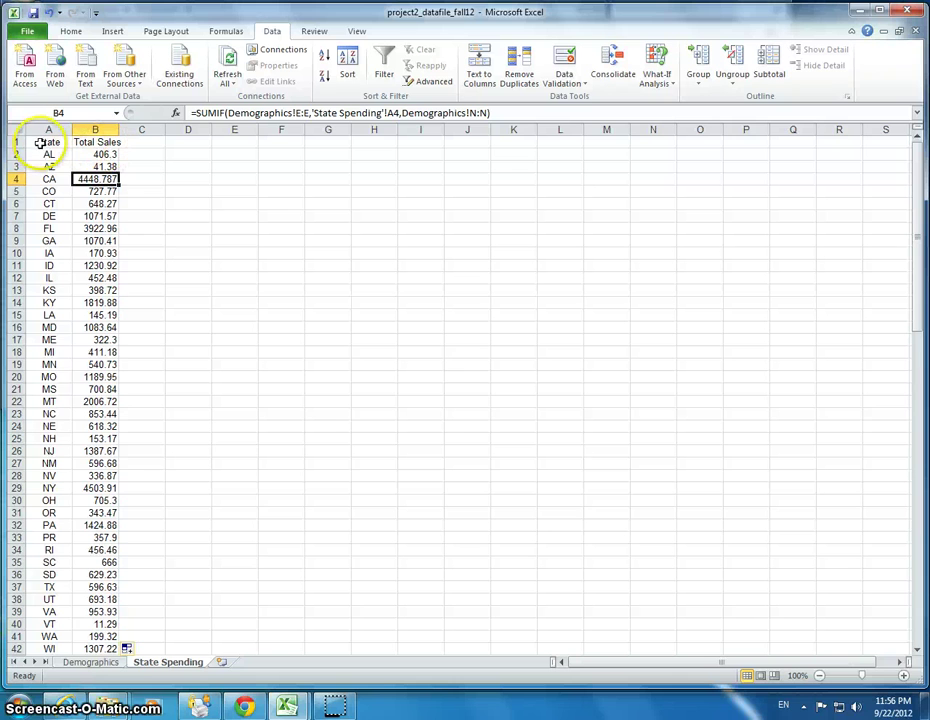
drag(40, 142, 100, 637)
click(100, 636)
scroll(104, 197, up, 1)
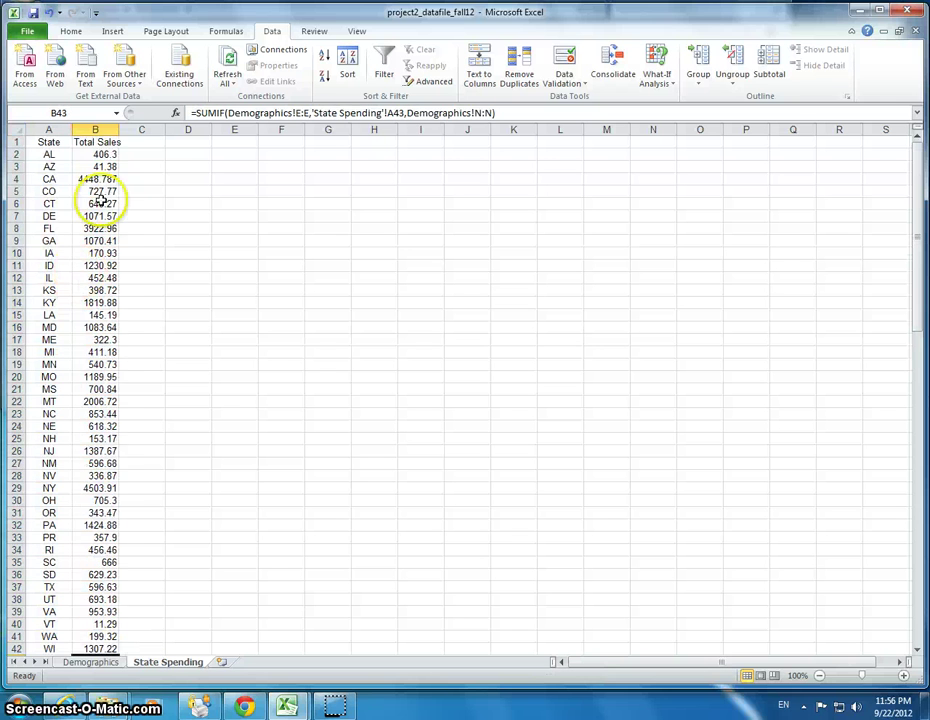
click(112, 130)
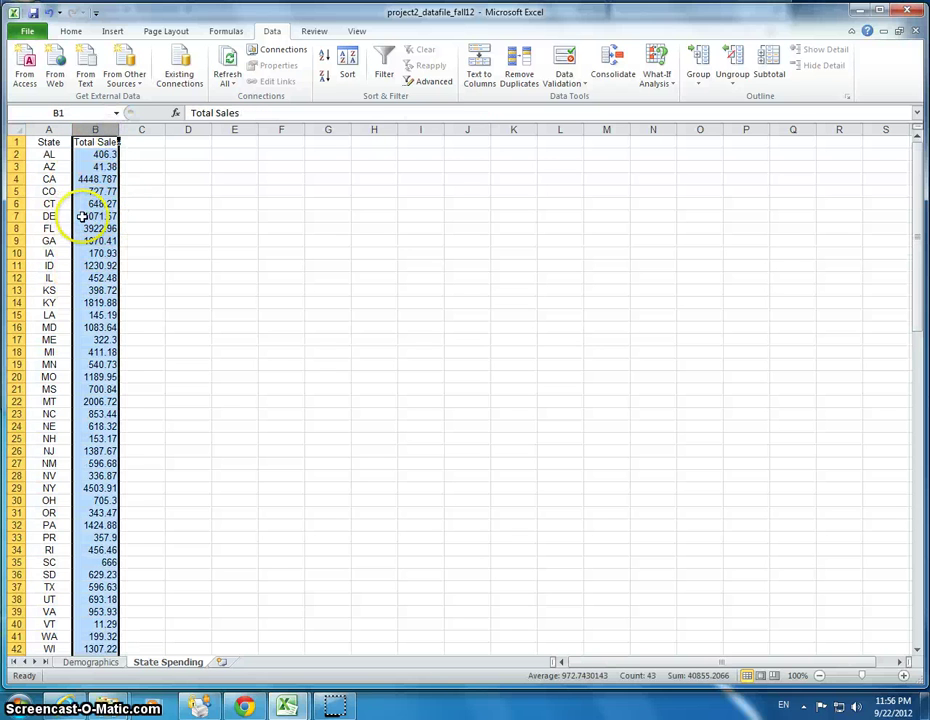
click(84, 216)
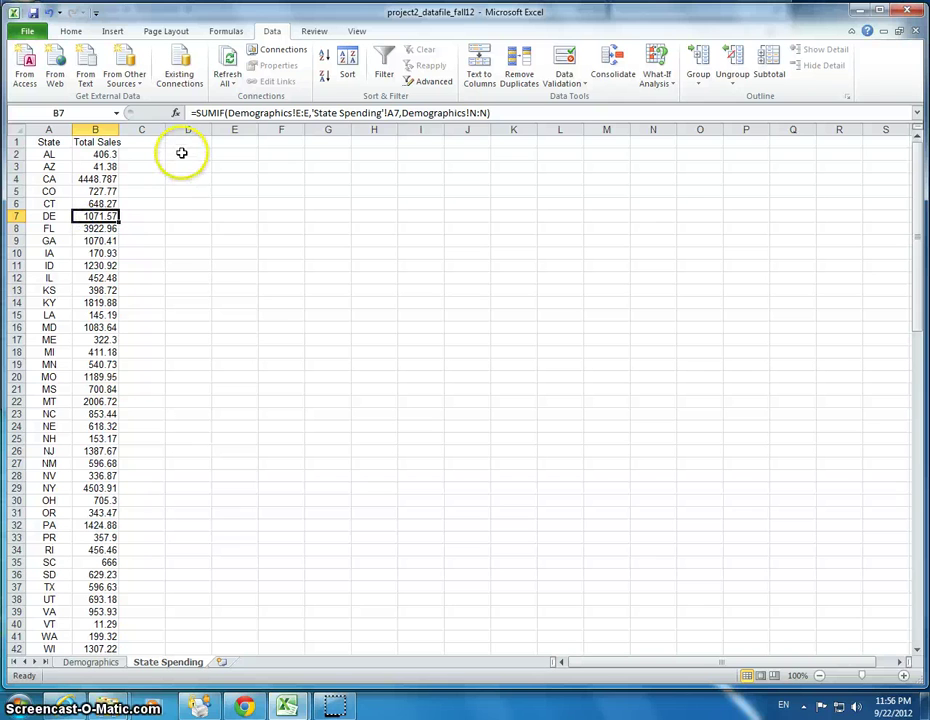
drag(183, 153, 239, 322)
click(95, 155)
click(95, 142)
key(ctrl+a)
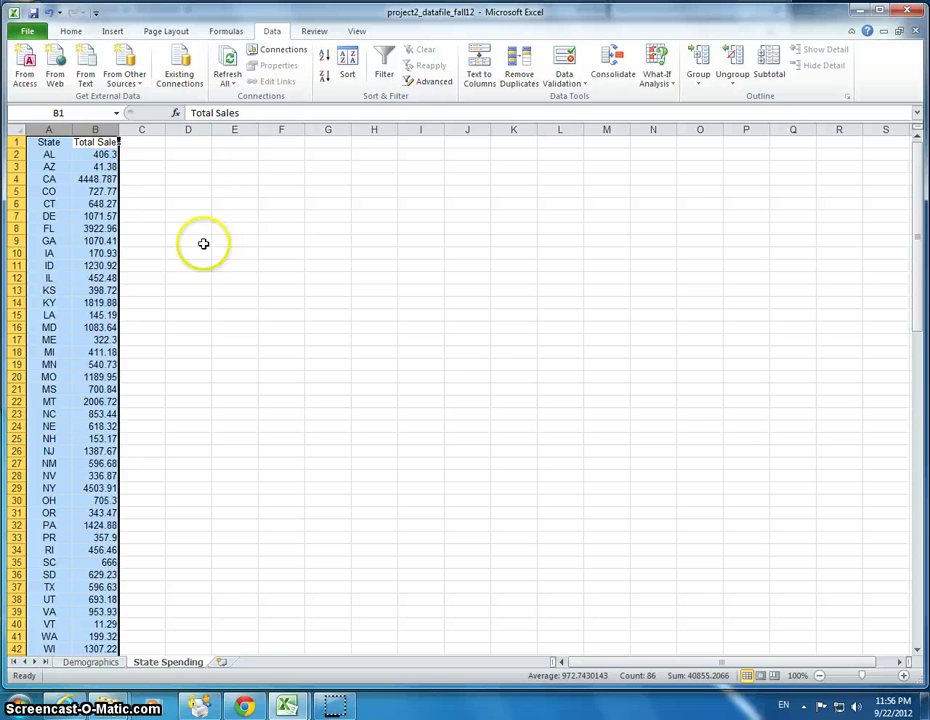
drag(200, 169, 595, 416)
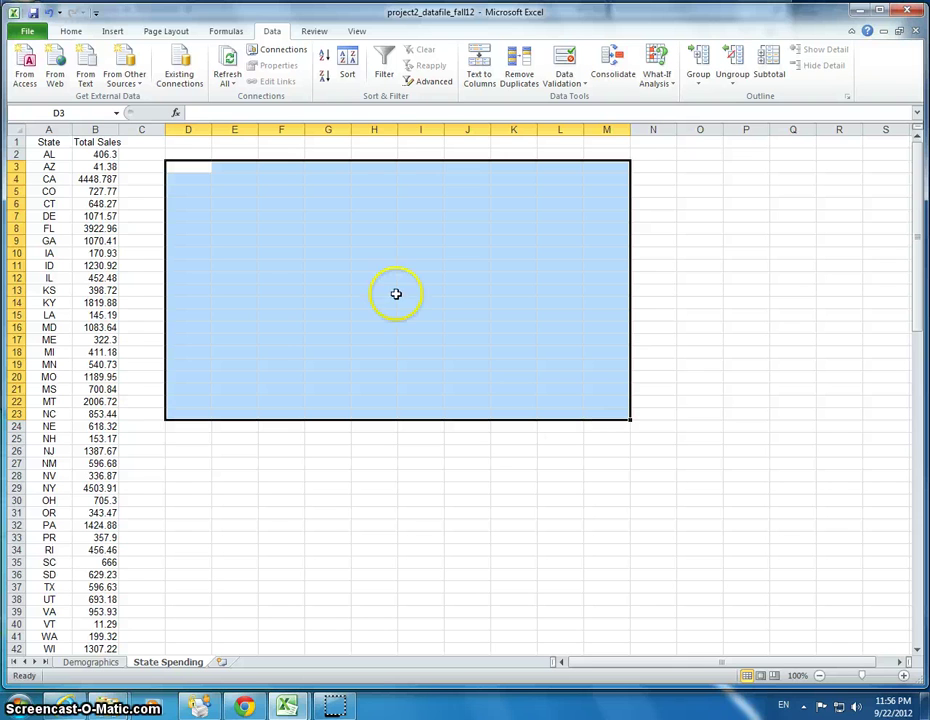
click(104, 214)
click(97, 130)
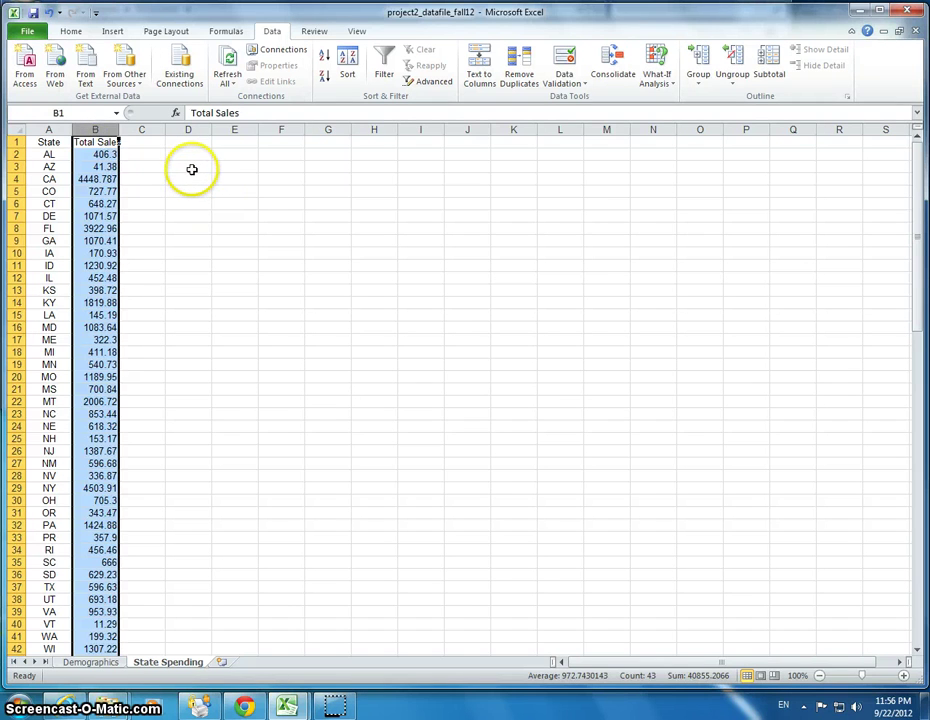
drag(191, 169, 660, 459)
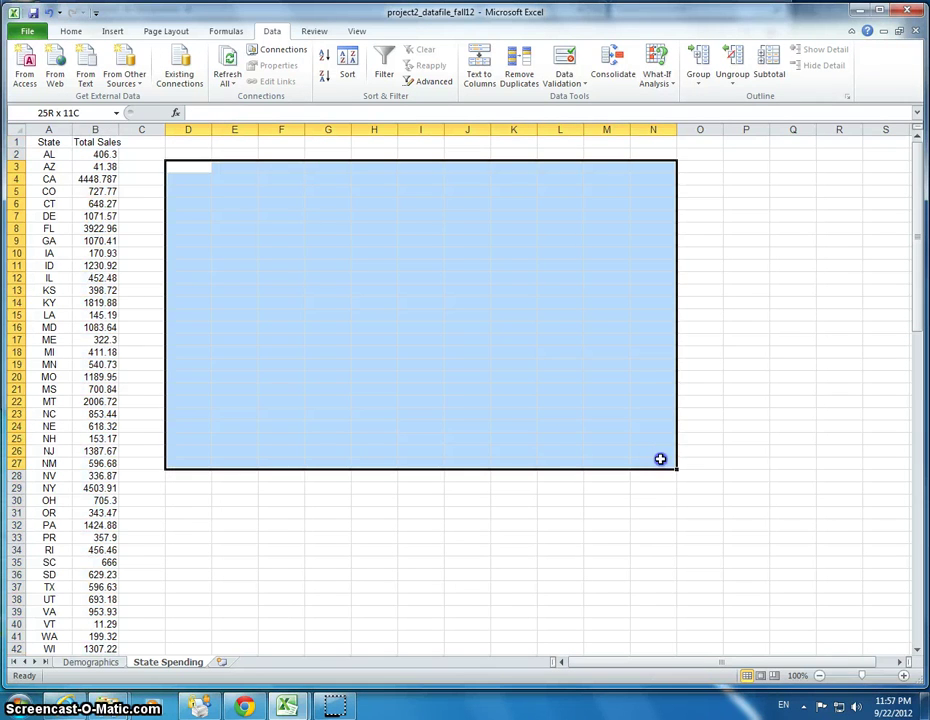
click(287, 525)
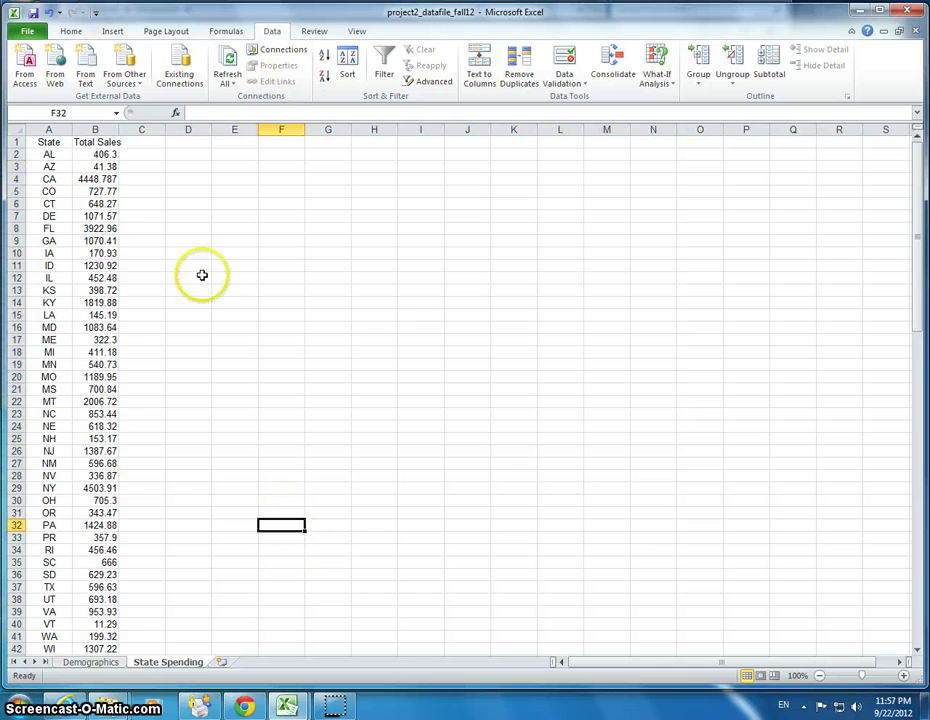